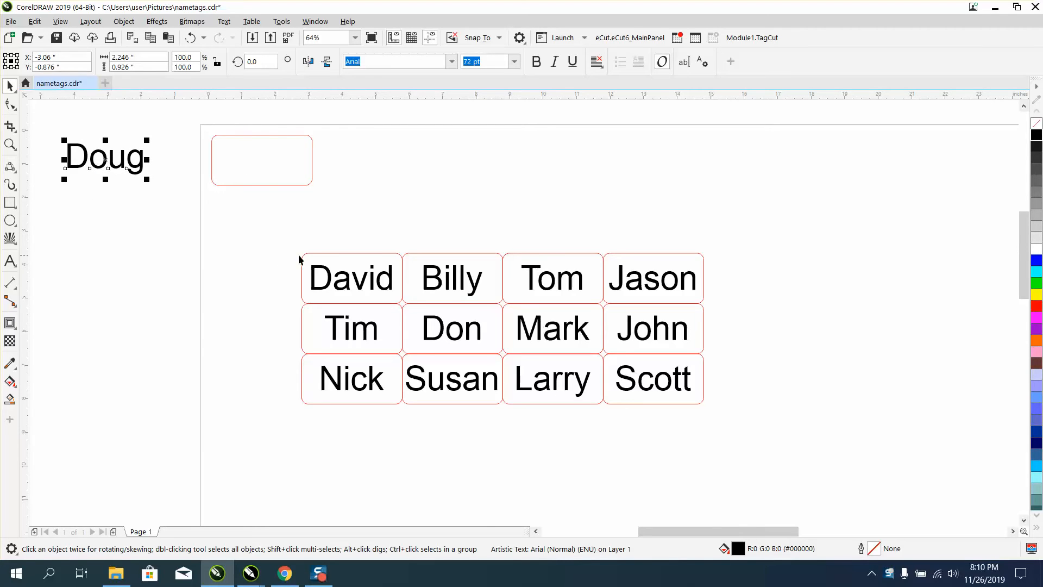
Delete the grid of finished name tags and the loose name text, keeping the blank rounded rectangle
left_click(402, 261)
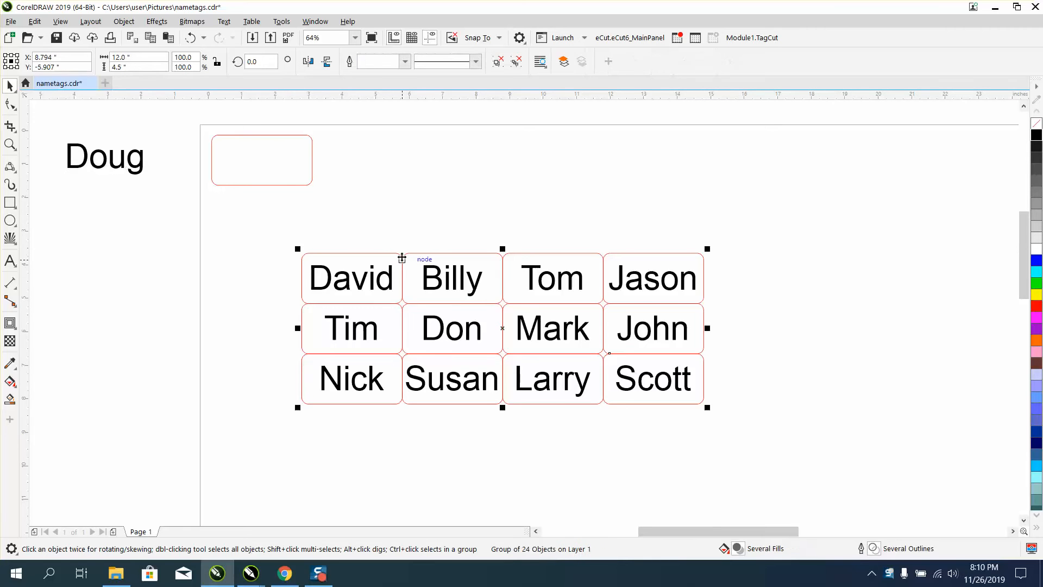
left_click(299, 183)
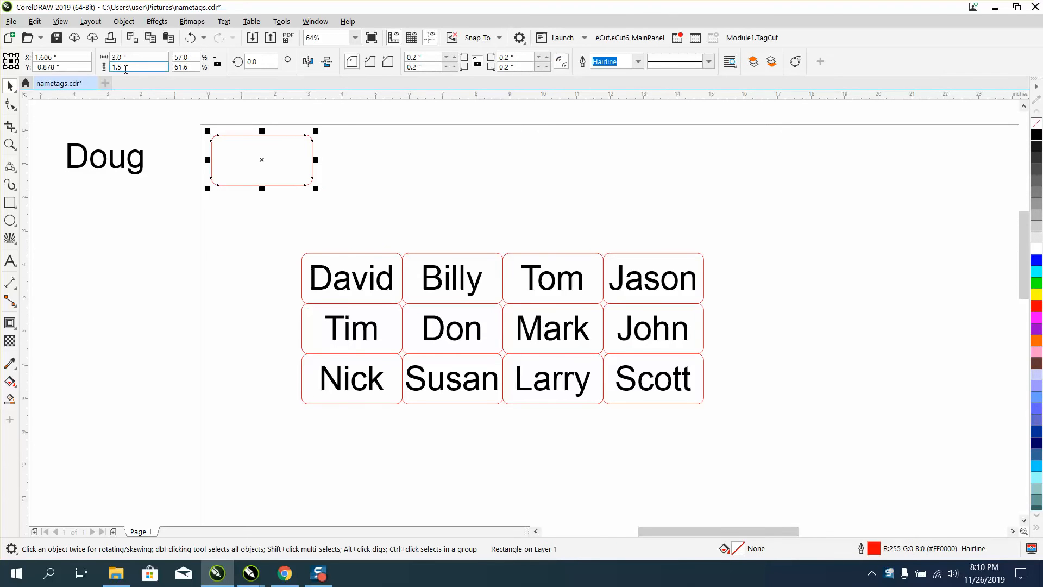
left_click_drag(272, 222, 777, 435)
key("Delete")
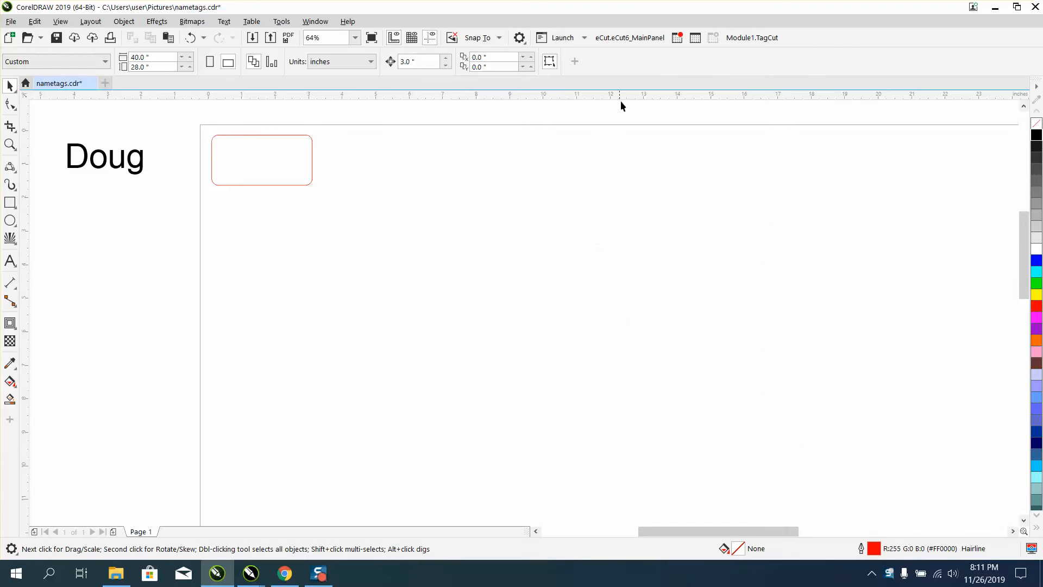
left_click(313, 148)
left_click(142, 158)
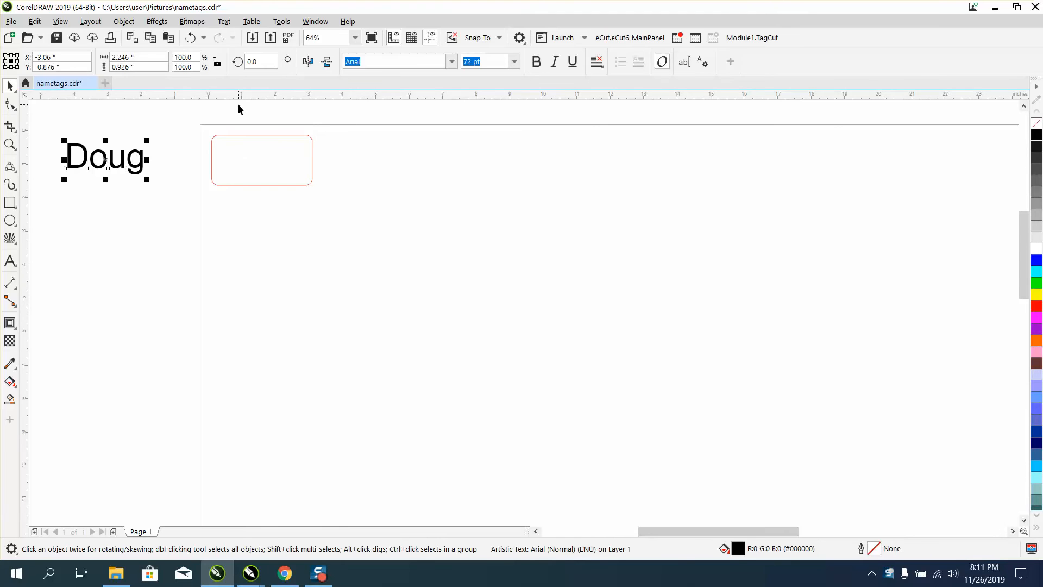
key("Delete")
Run the TagCut macro on the blank rounded rectangle to create a tag grid with 4 columns and 3 rows
left_click(255, 135)
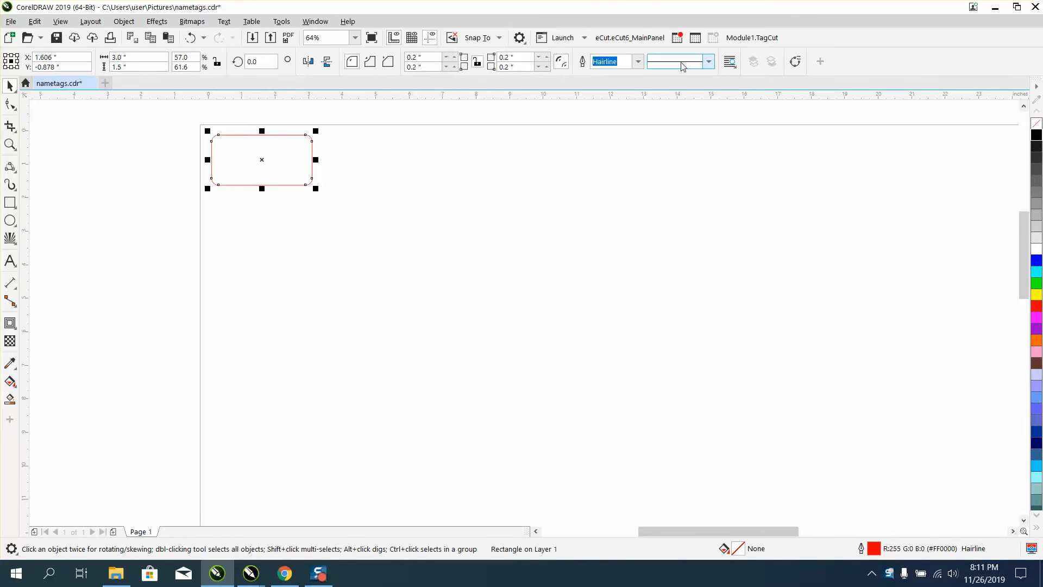
left_click(752, 38)
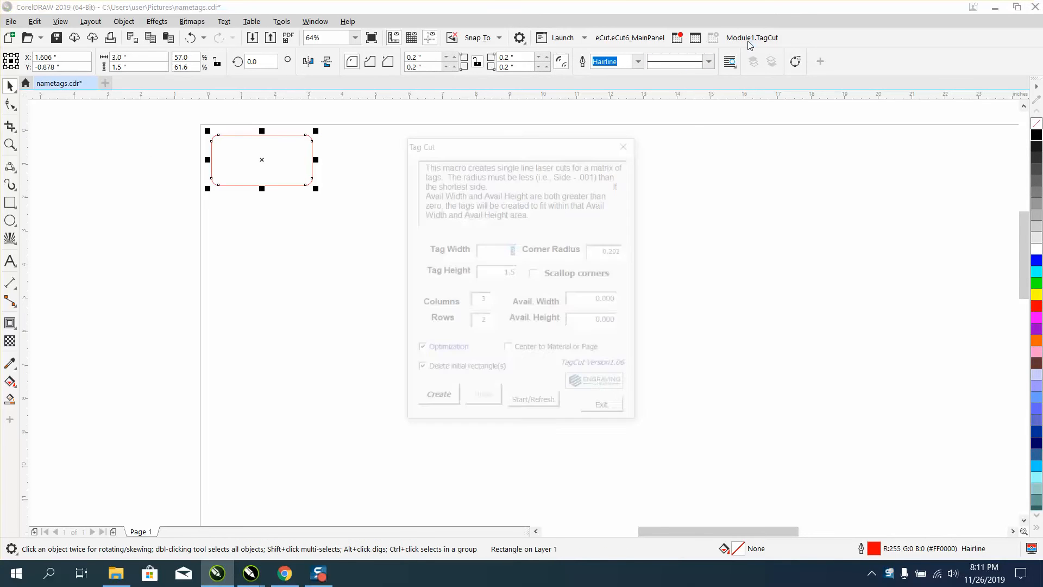
double_click(482, 299)
type("4")
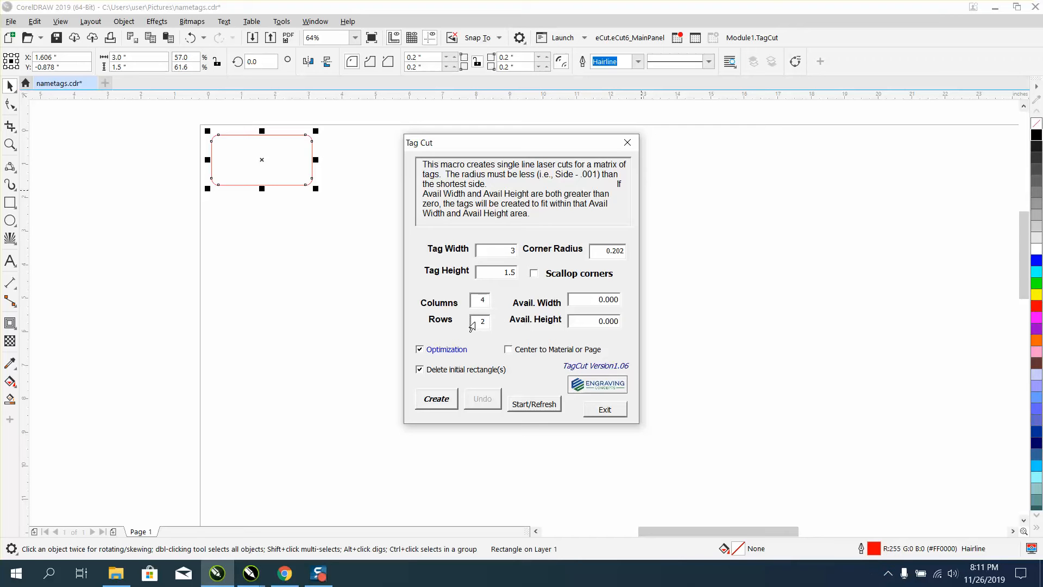
double_click(472, 326)
type("3")
left_click(430, 402)
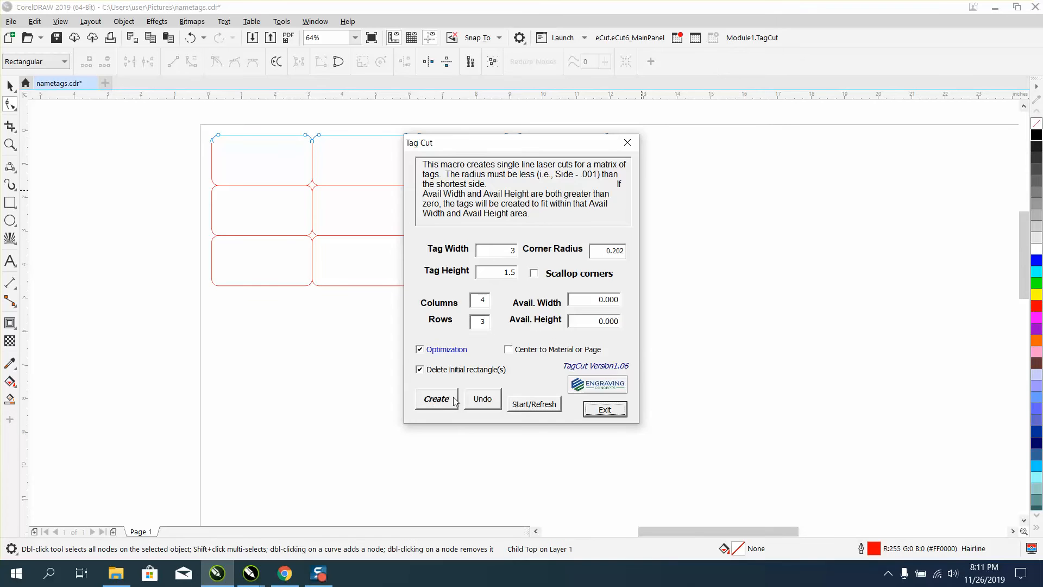
left_click(594, 410)
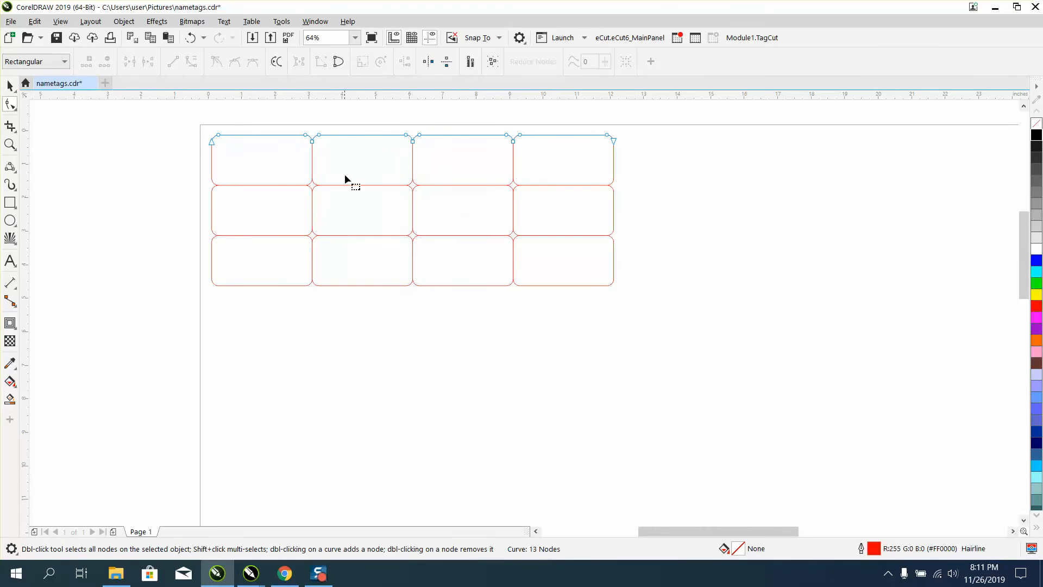
Add a sample first name as artistic text, starting in the empty area beside the page
left_click(11, 88)
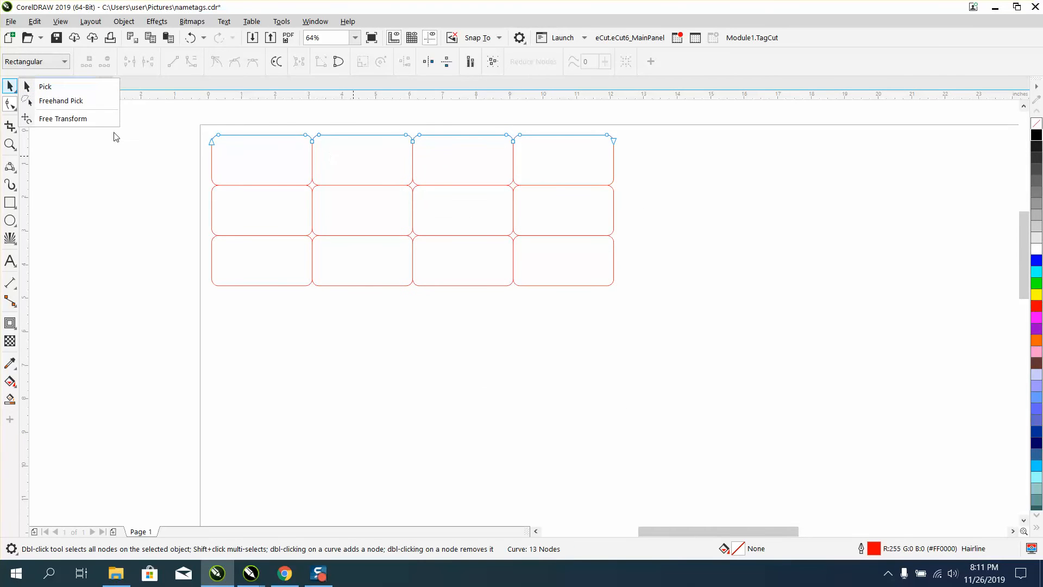
left_click(45, 86)
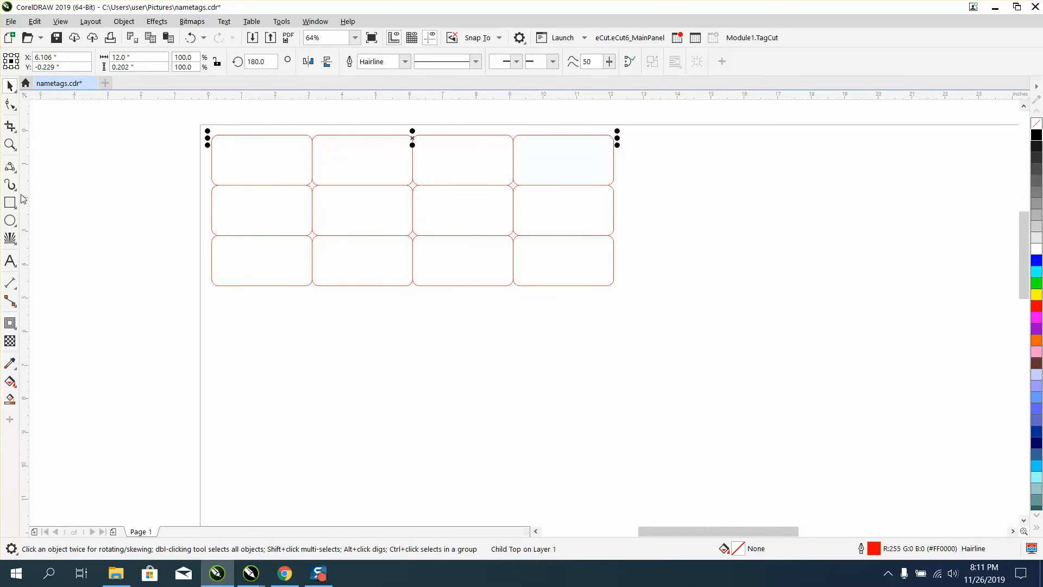
left_click(10, 261)
left_click(94, 254)
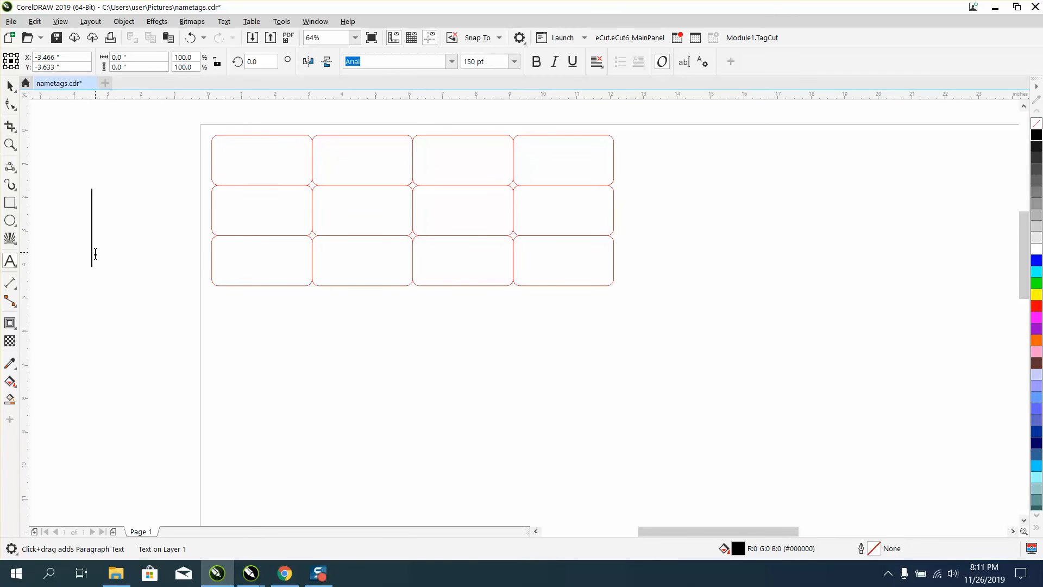
type("Doug")
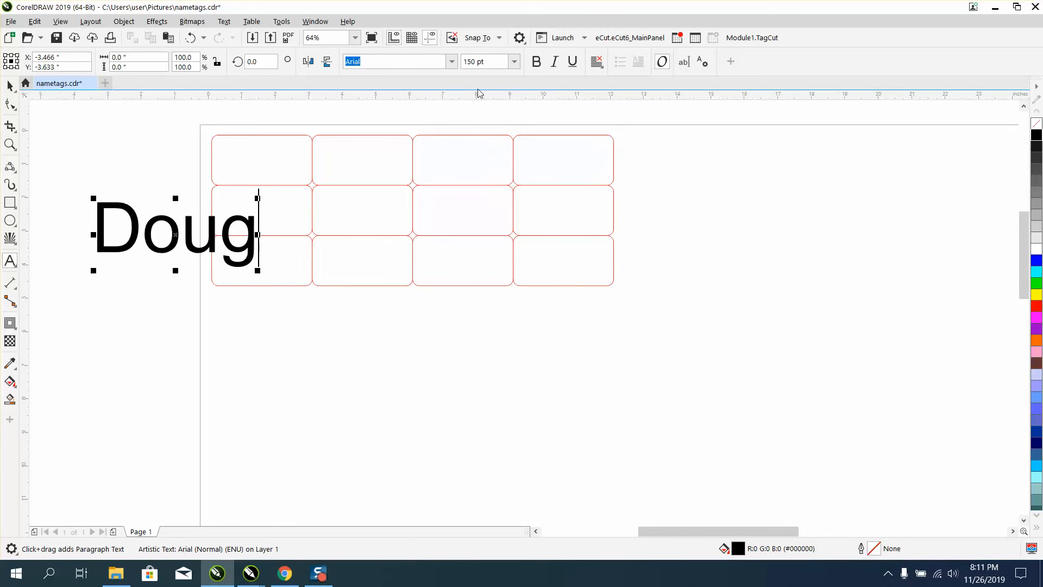
key("ctrl+space")
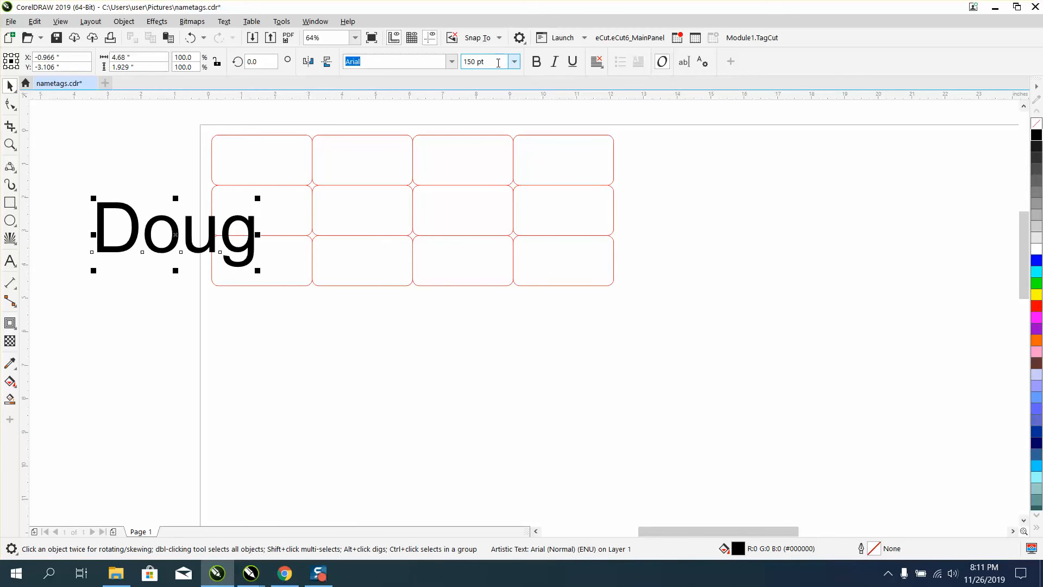
Set the name text to 72 pt and move it up beside the tag grid, outside the page
triple_click(499, 63)
type("72")
key("Return")
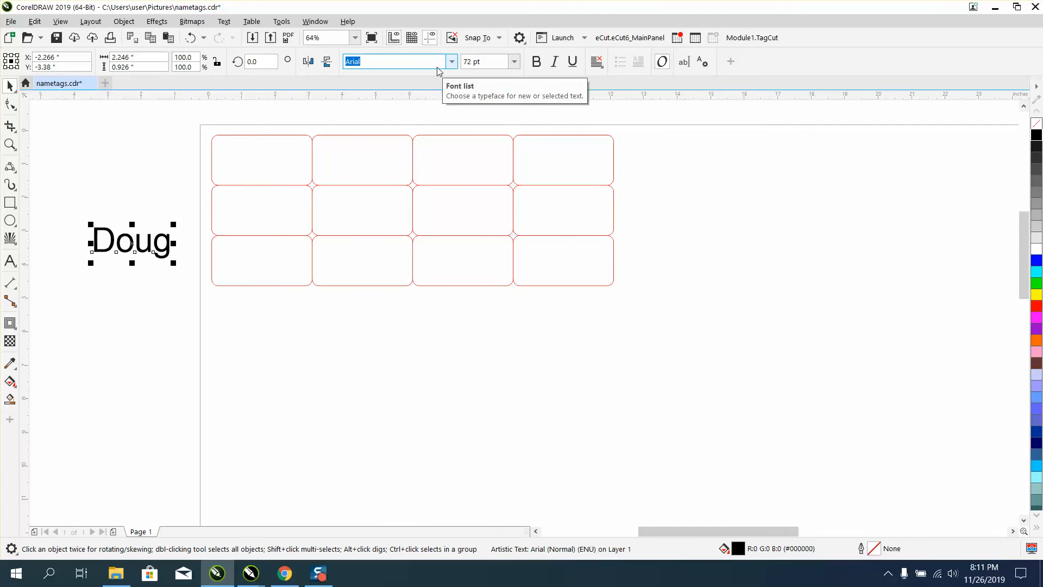
left_click_drag(140, 249, 119, 191)
left_click(393, 105)
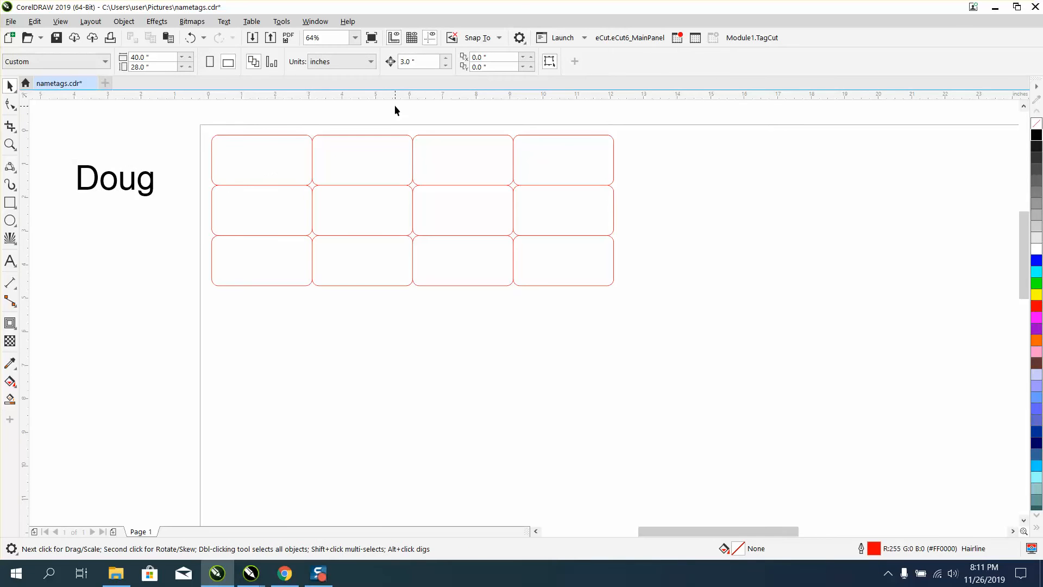
Smart-fill the grid's top-left tag with no fill and no outline, and nudge the new shape 3 inches up above the page
scroll(420, 101, "down", 2)
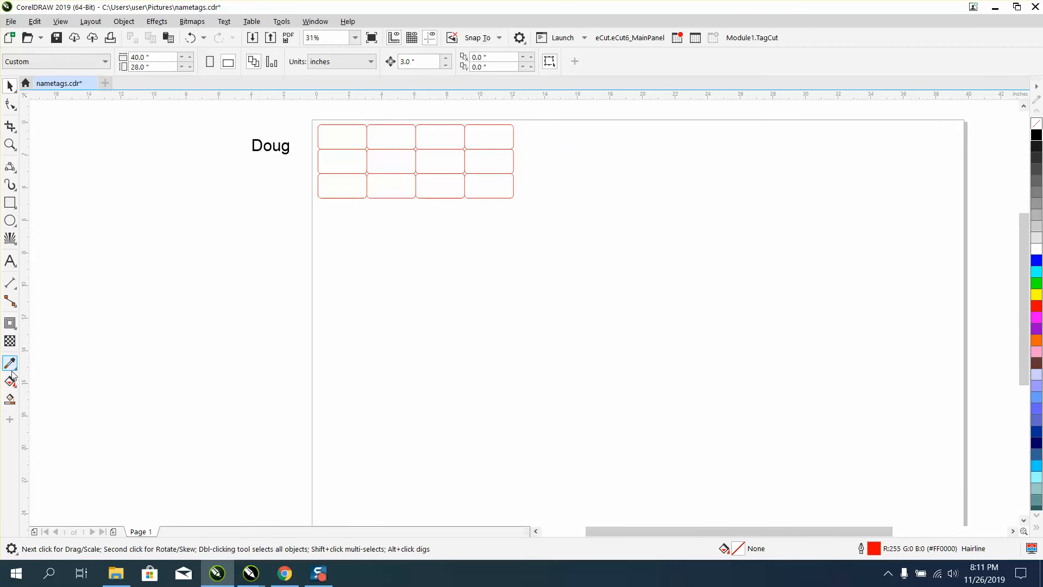
left_click(10, 399)
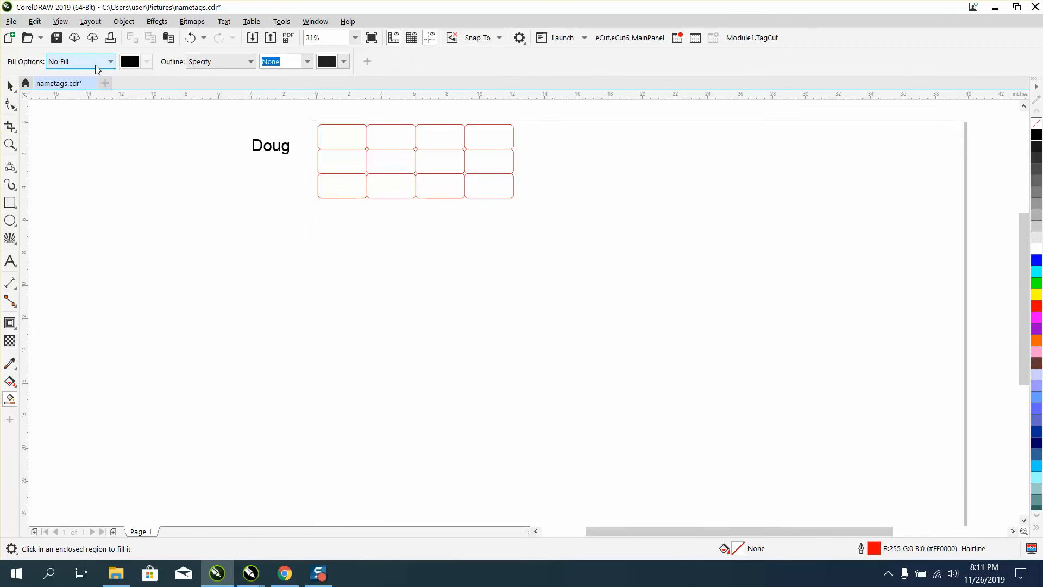
left_click(339, 137)
scroll(428, 265, "down", 2)
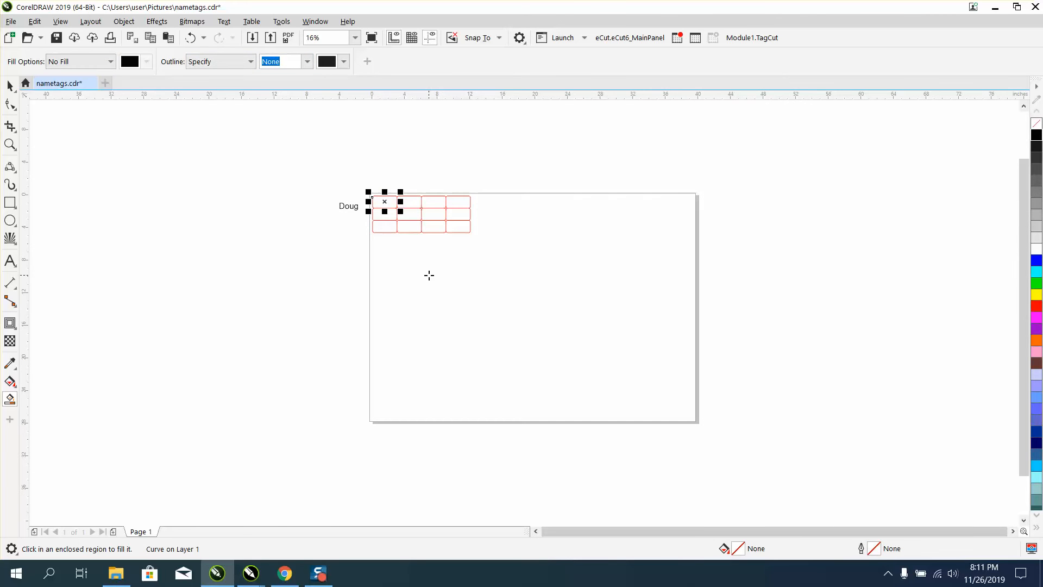
key("Up")
left_click(11, 86)
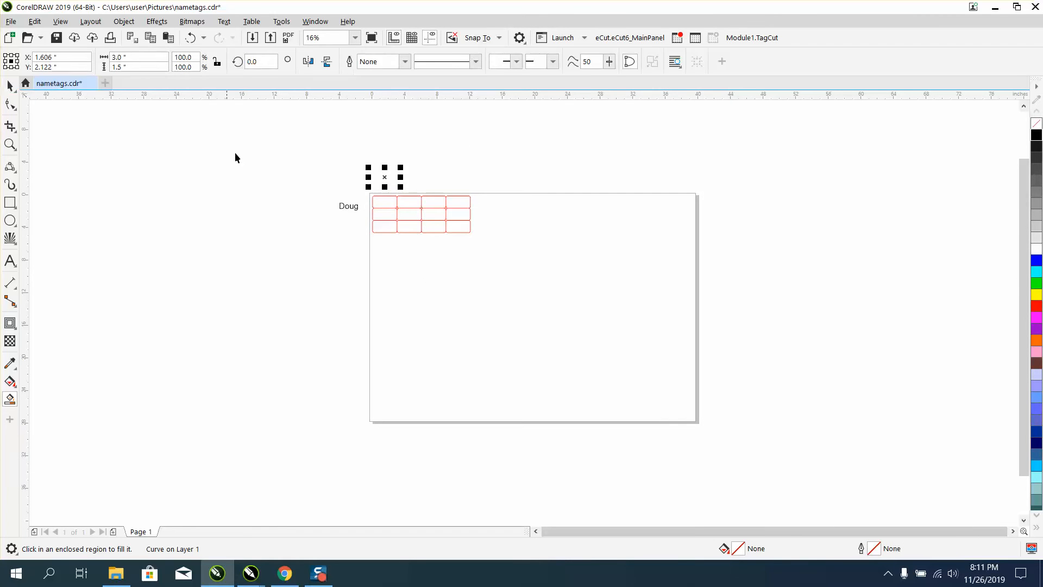
Move the name text above the page over the invisible tag shape, off-center at about X 2.0, Y 1.6 inches
left_click_drag(342, 207, 377, 187)
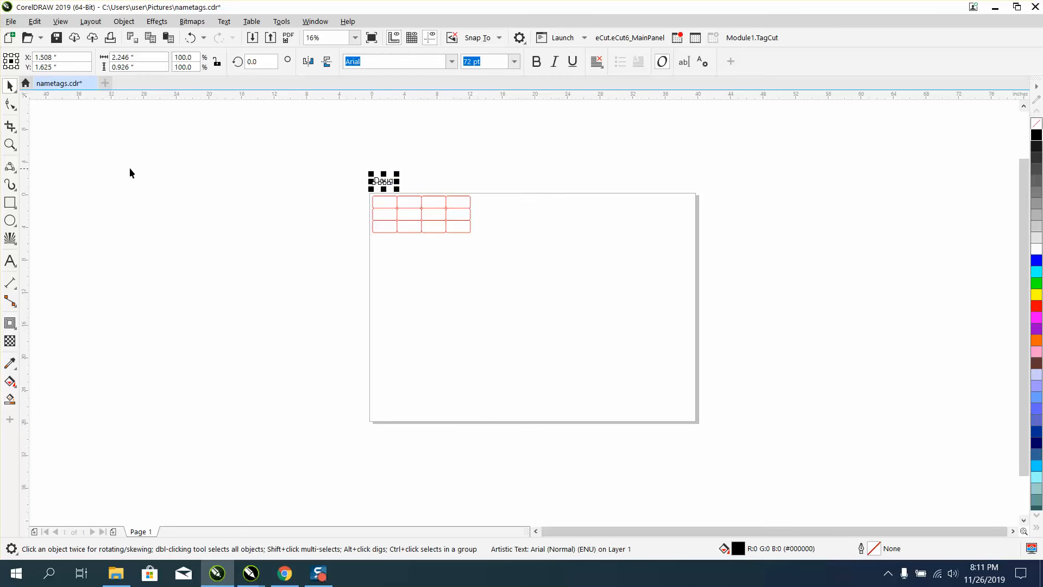
left_click(10, 144)
left_click_drag(338, 155, 532, 255)
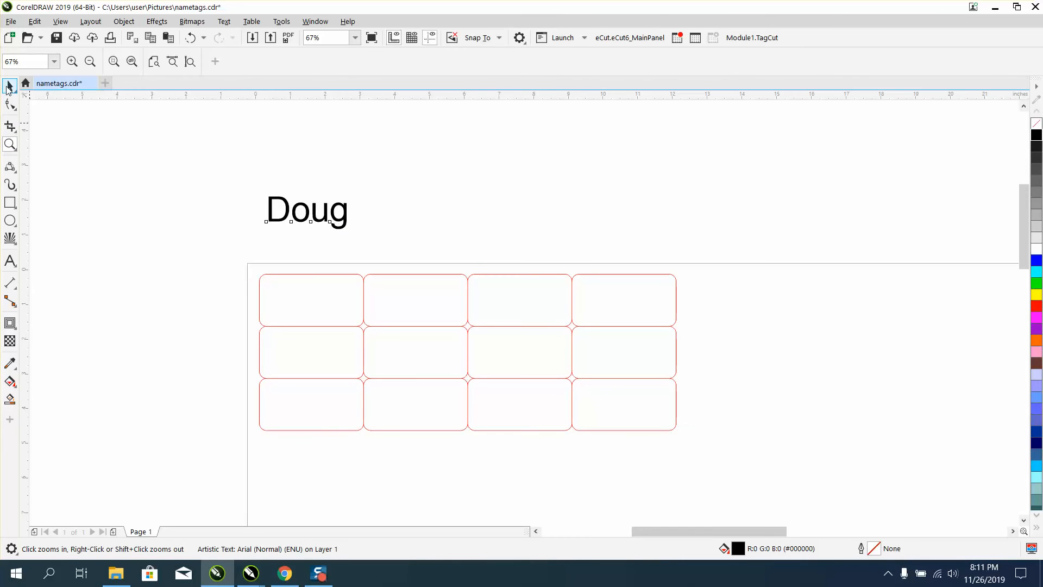
left_click(9, 85)
left_click_drag(302, 219, 326, 221)
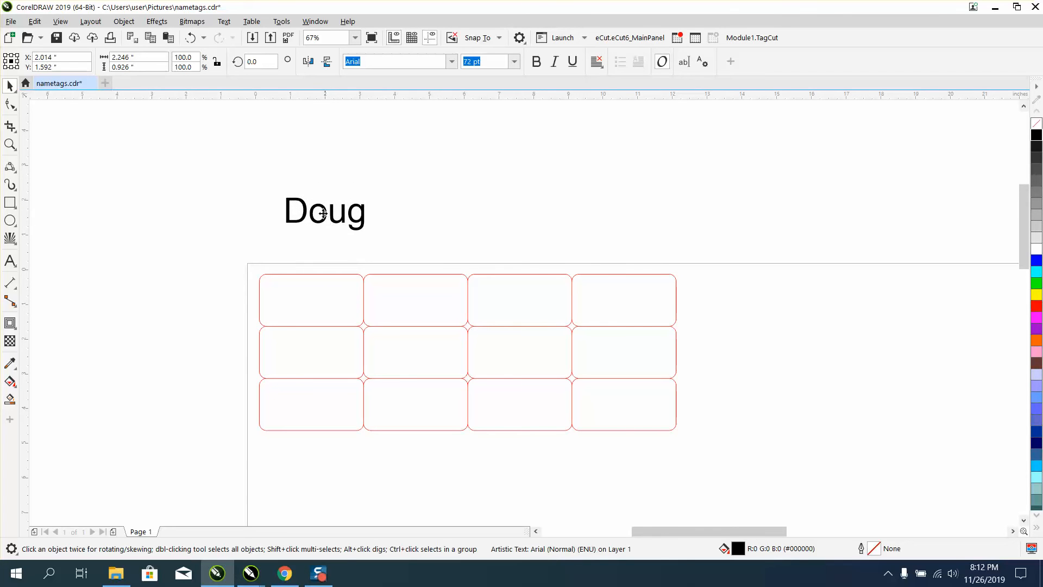
Try aligning the centers of the invisible tag shape and the name text horizontally and vertically, and undo both alignments
left_click_drag(436, 266, 435, 266)
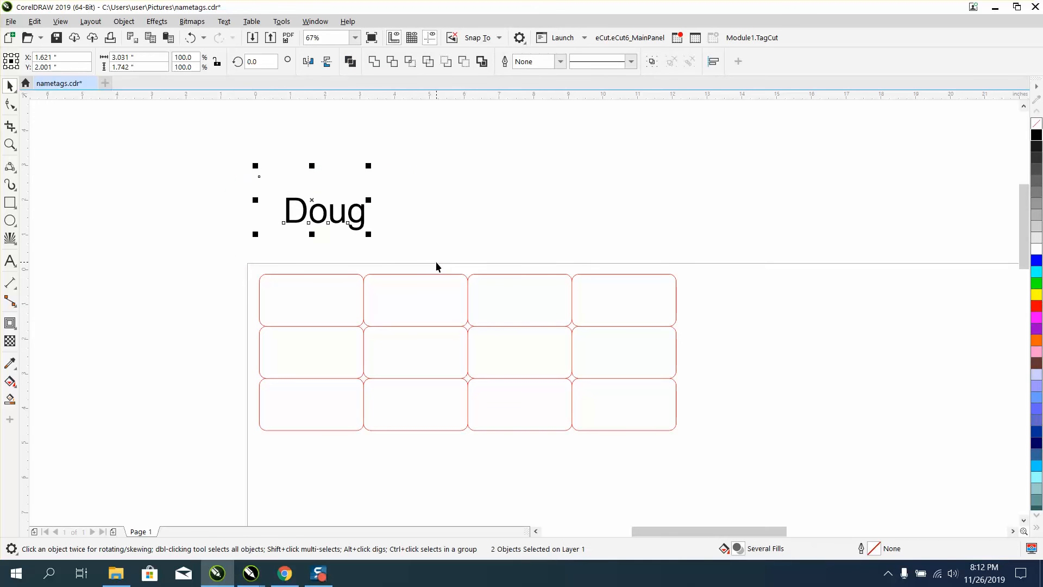
key("e")
key("c")
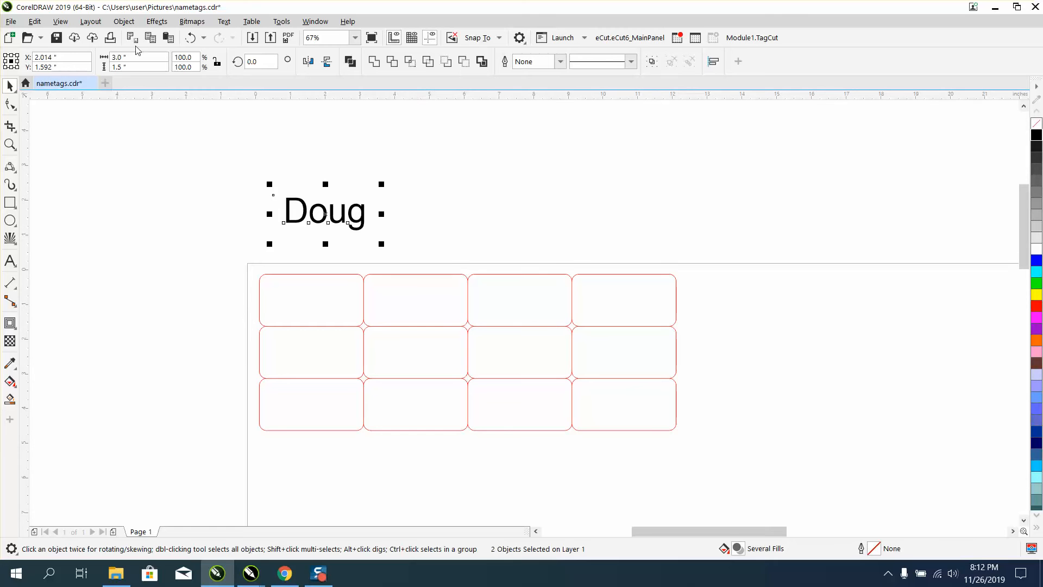
left_click(190, 37)
left_click(190, 38)
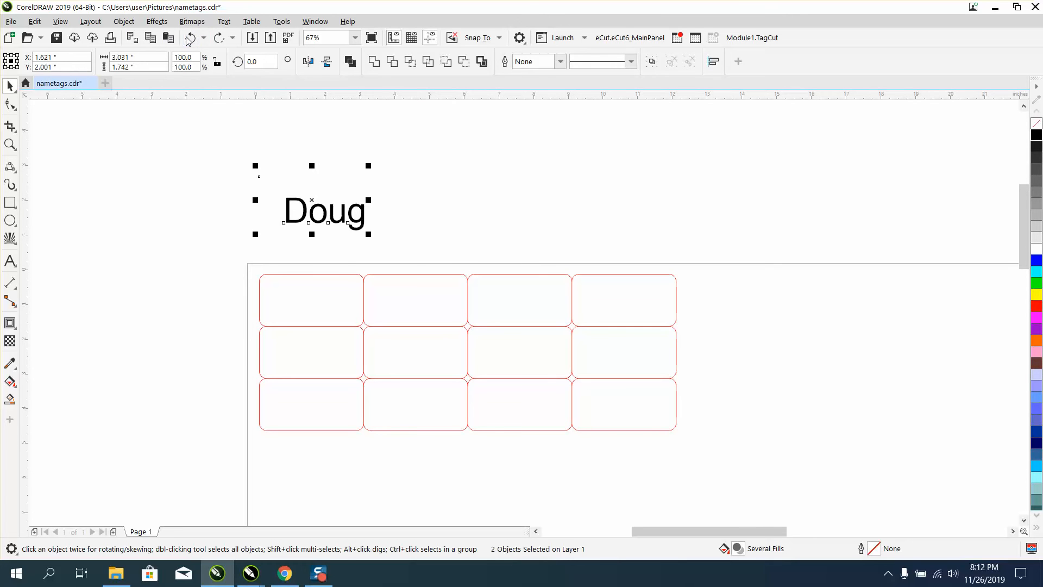
Move the invisible tag shape to the right of the name text and delete it
left_click(431, 227)
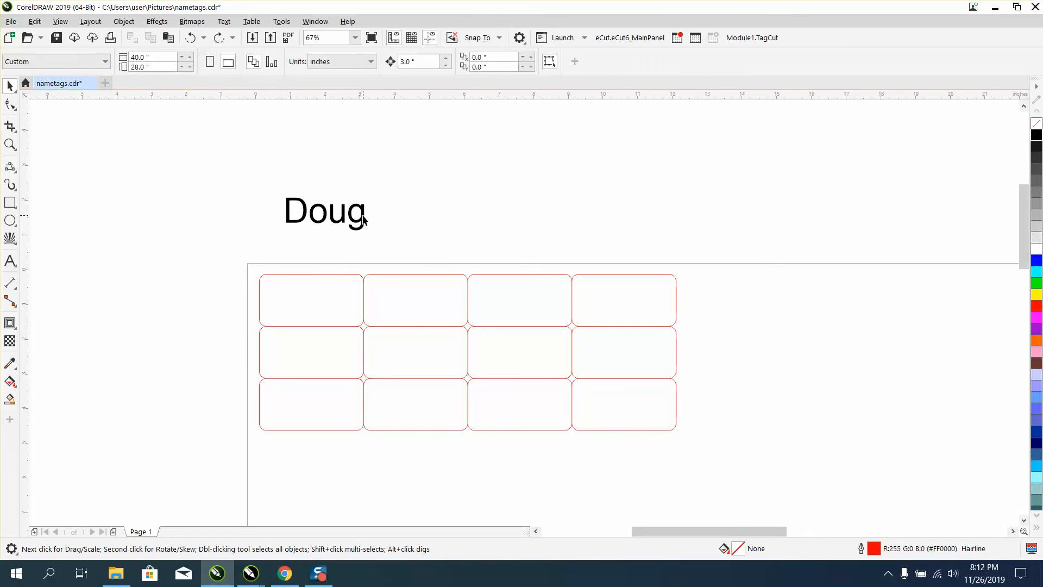
left_click(364, 219)
left_click(374, 208)
left_click(347, 186)
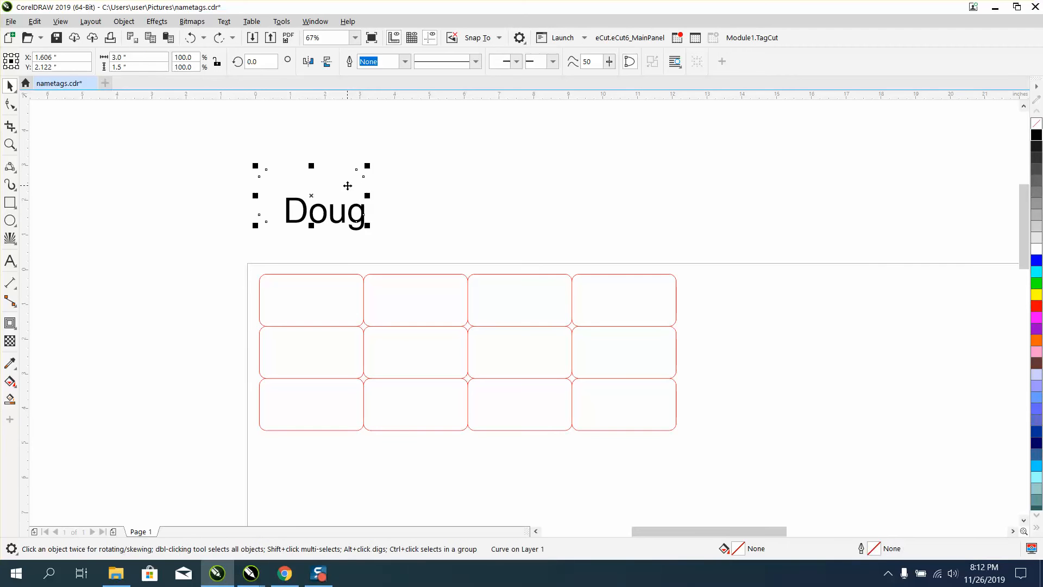
left_click(405, 216)
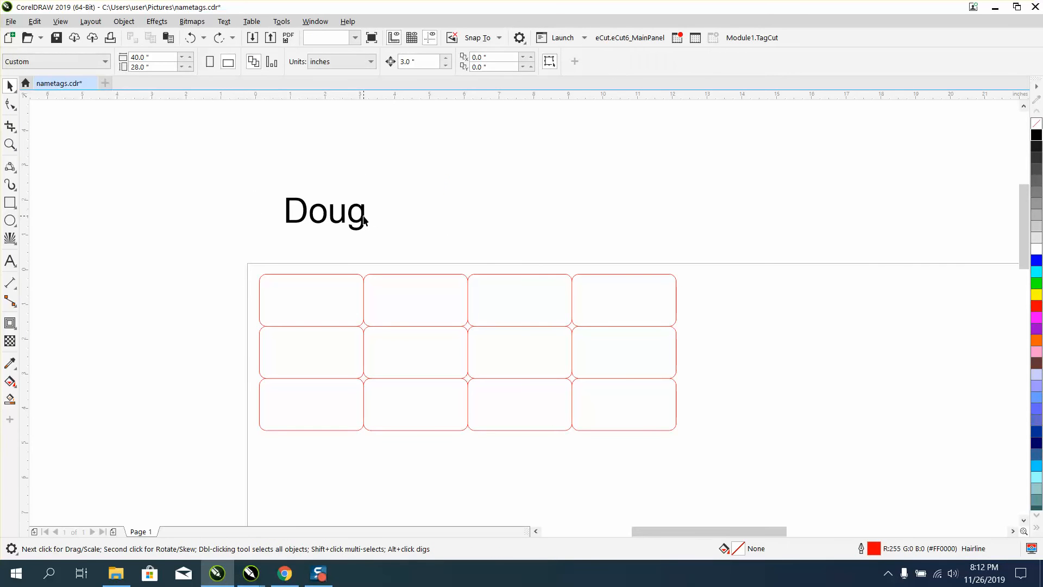
left_click_drag(364, 215, 496, 216)
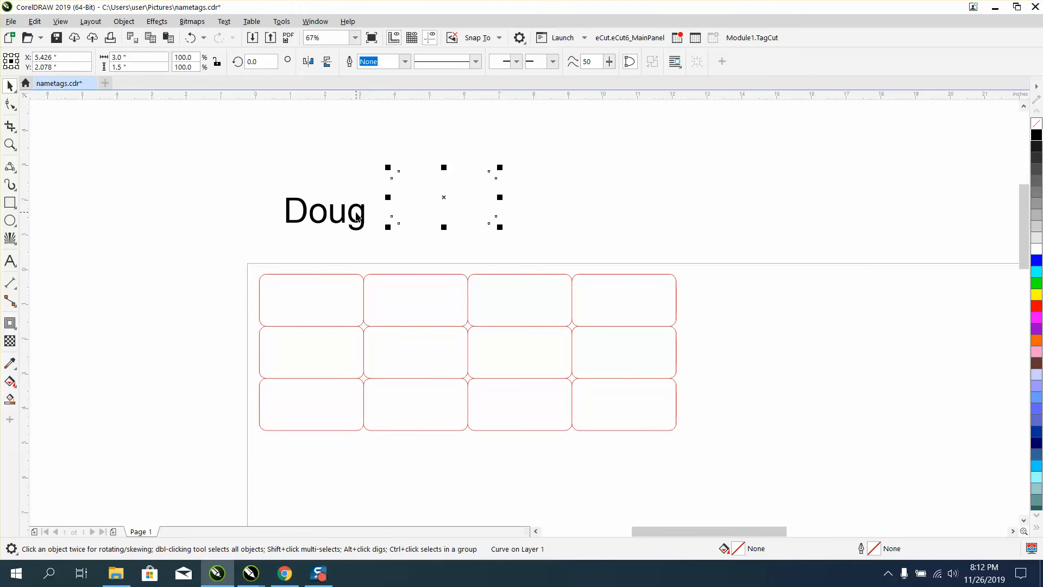
left_click_drag(356, 212, 526, 217)
left_click(416, 202)
key("Delete")
Move the name text about 4.2 inches to the right, keeping it above the page
left_click(370, 220)
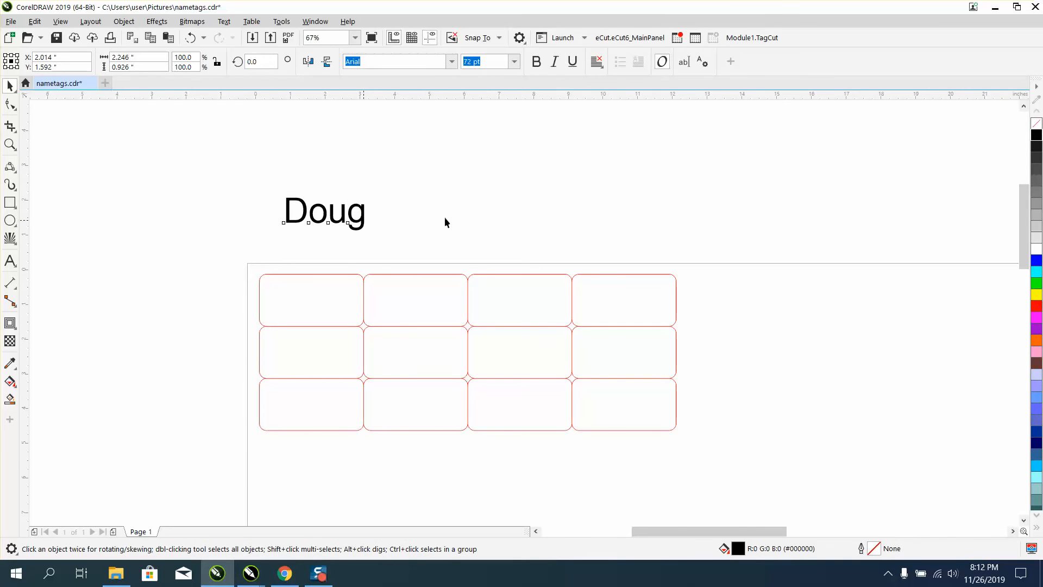
left_click_drag(343, 215, 489, 215)
Create an unfilled, outline-free shape from the top-left tag with Smart Fill and place it 3 inches higher, beside the name text
left_click(10, 399)
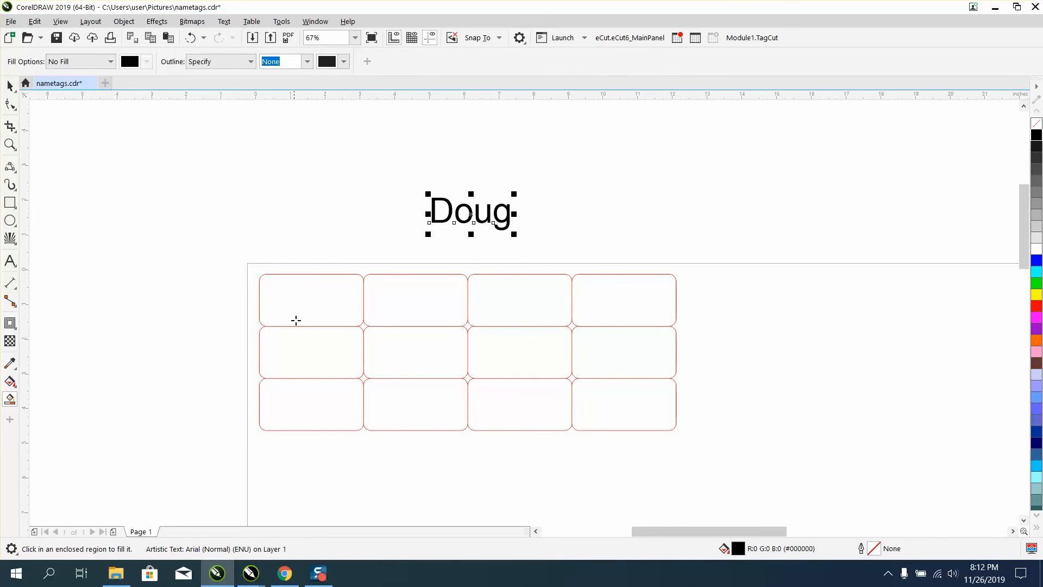
left_click(310, 309)
key("shift+Up")
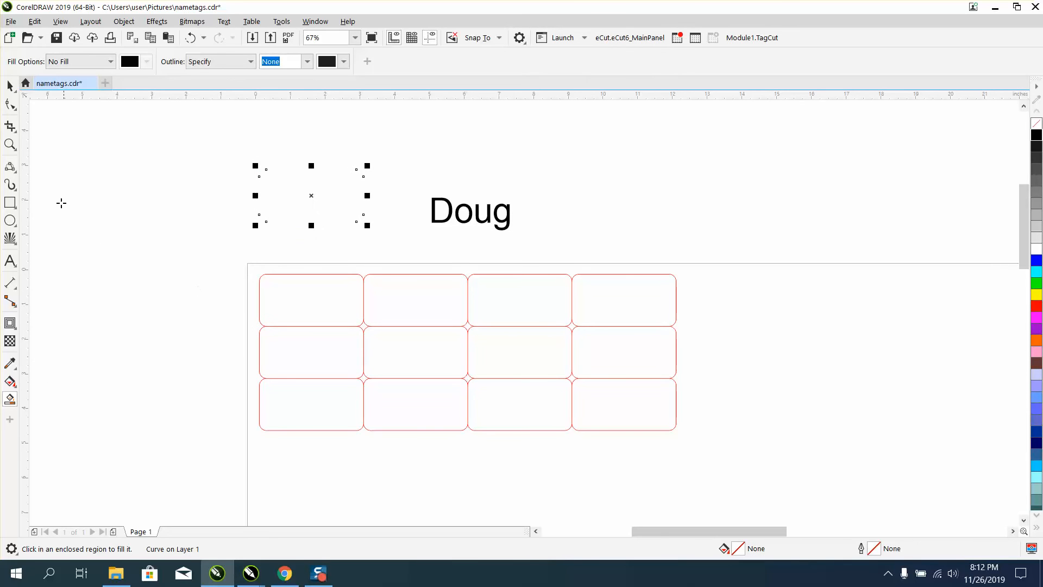
left_click(10, 85)
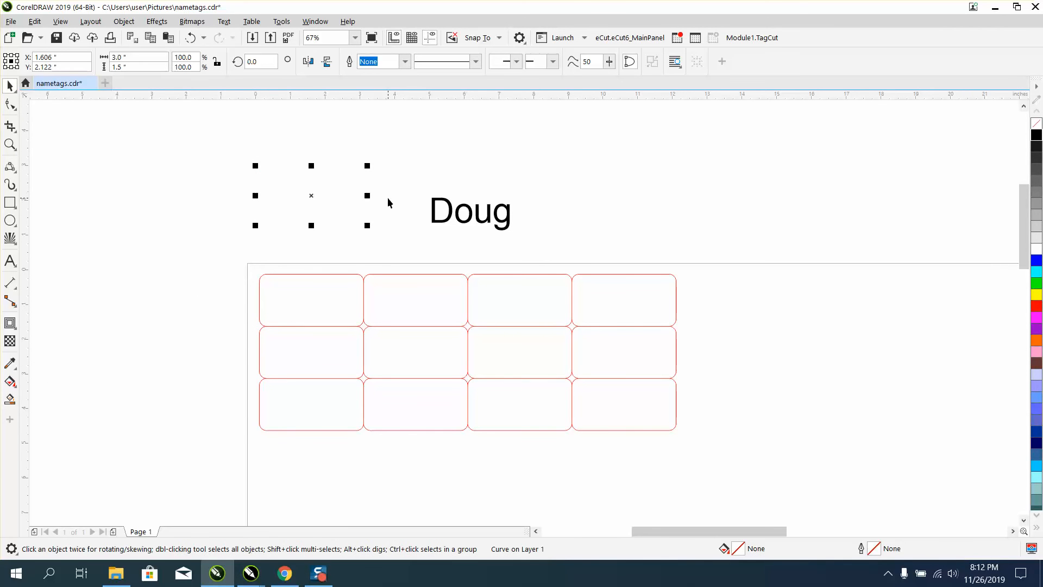
left_click(437, 200)
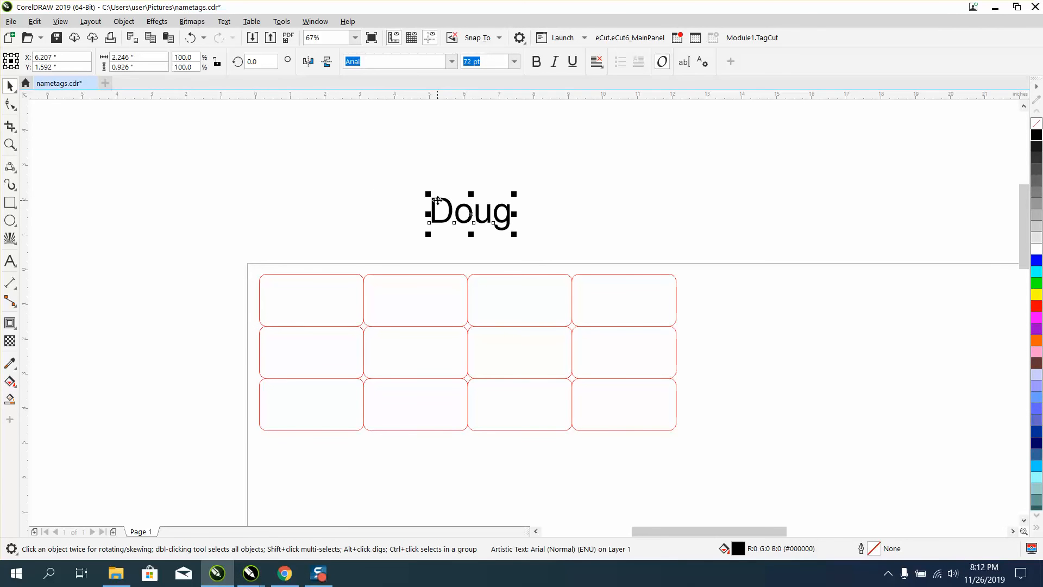
Align the centers of the name text horizontally and vertically to the invisible tag shape above the page
left_click(320, 197)
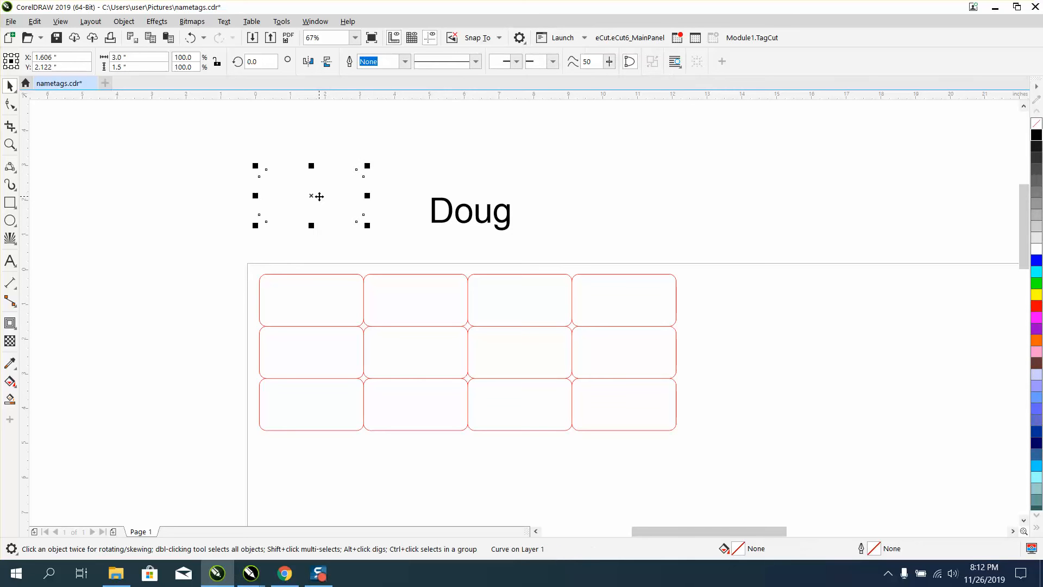
left_click(454, 210)
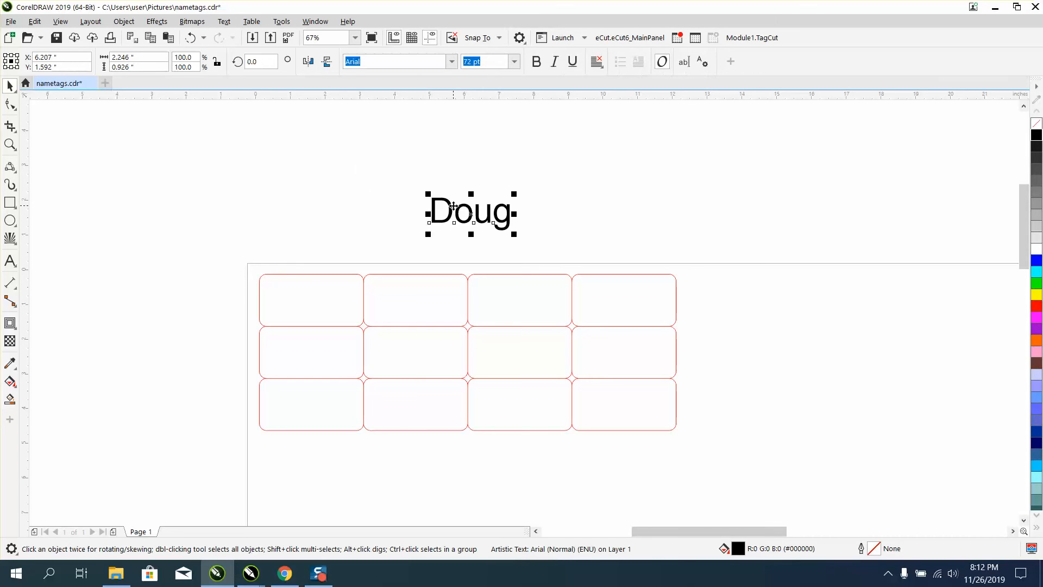
left_click(310, 187, "shift")
key("e")
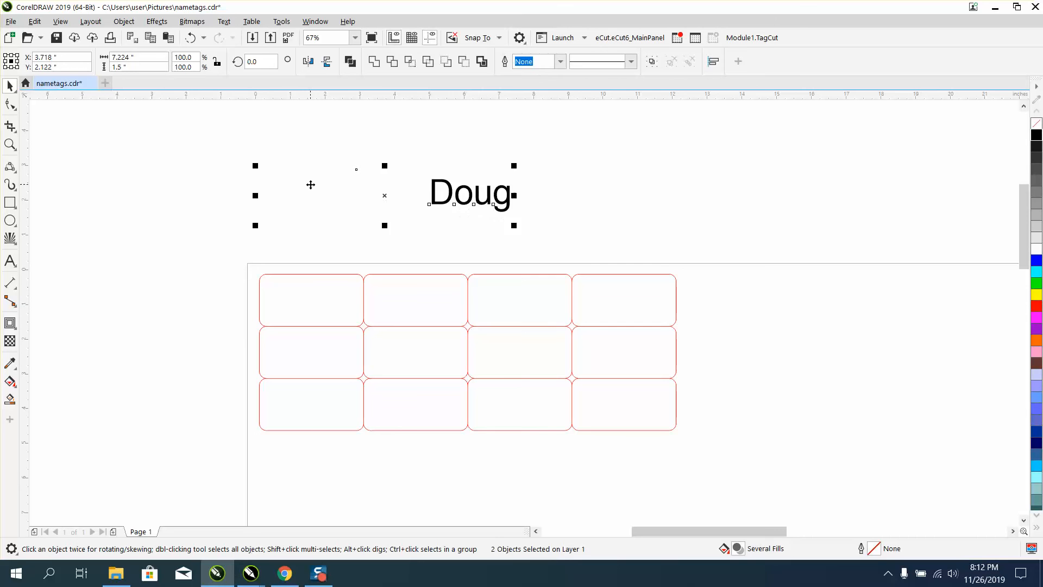
key("c")
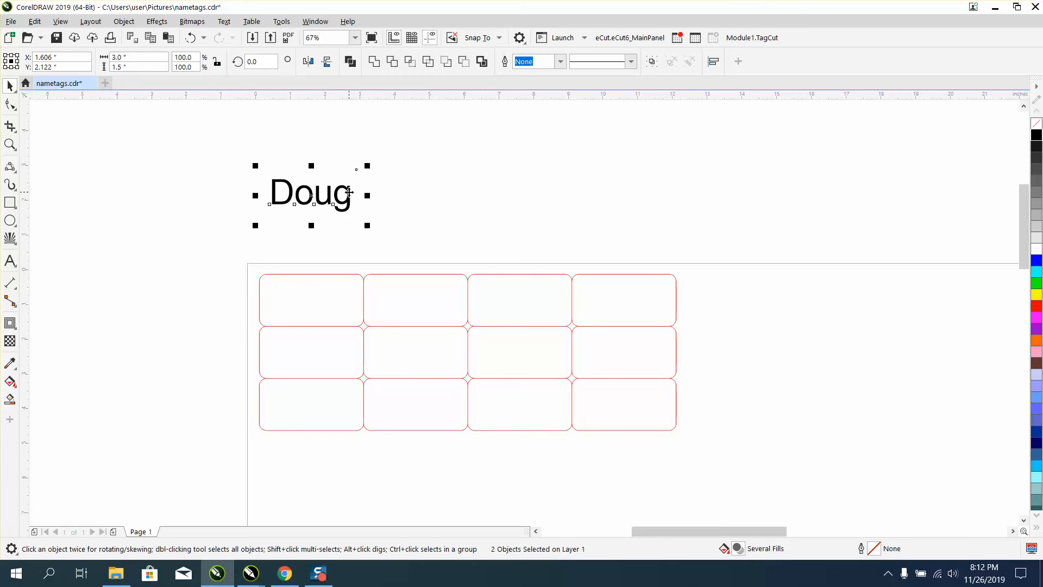
Move the invisible tag shape 3 inches down onto the top-left tag of the grid
left_click(405, 201)
left_click(352, 201)
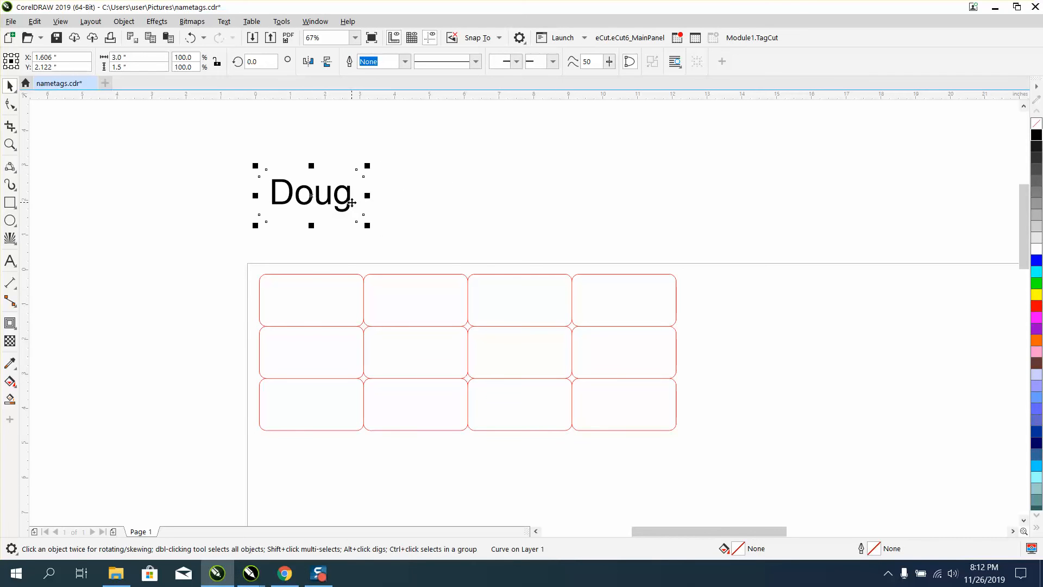
key("Down")
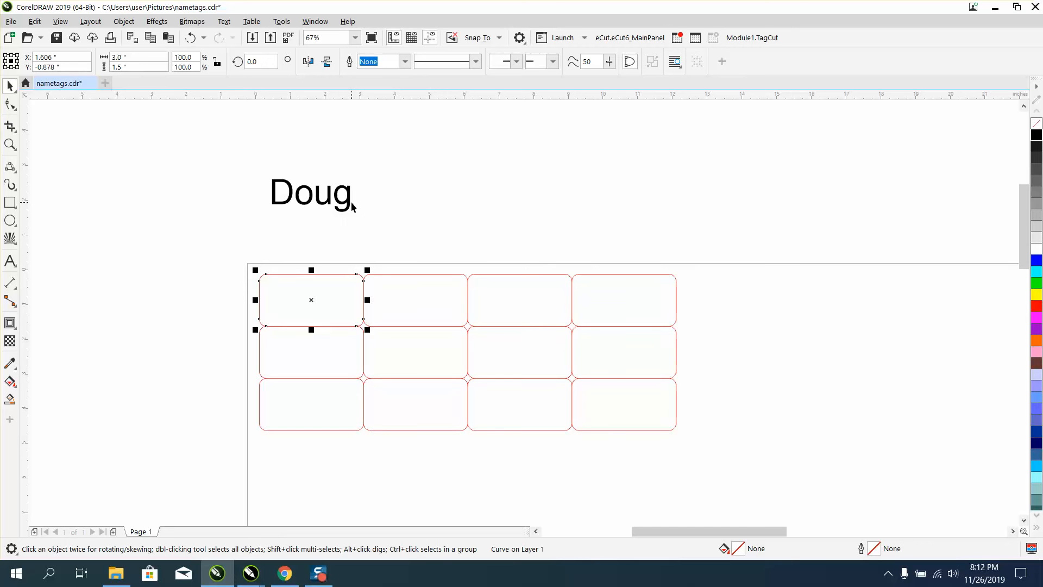
Move the name text 3 inches down into the top-left tag, and delete the text
left_click(352, 206)
left_click(337, 201)
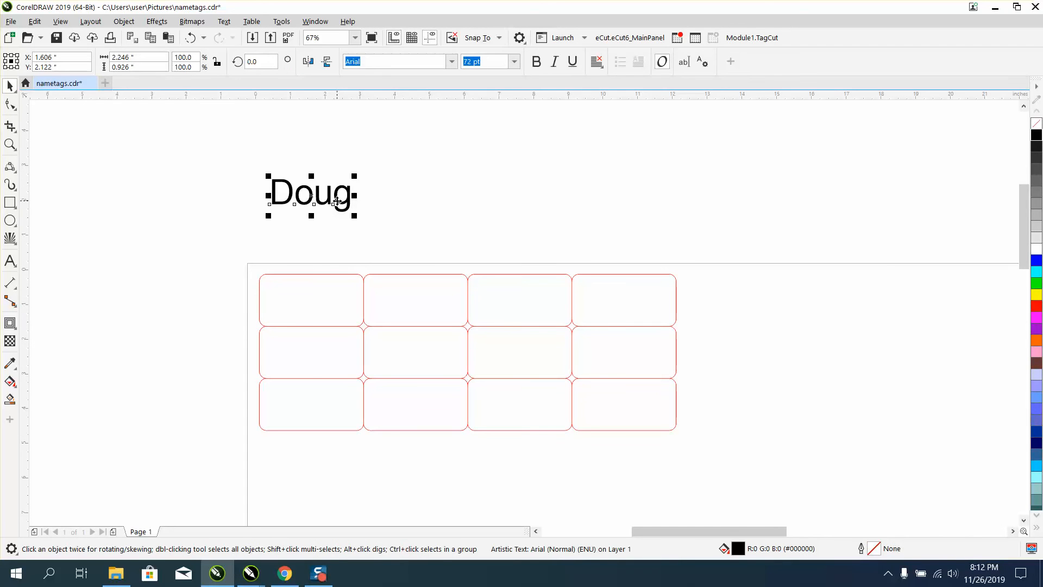
key("Down")
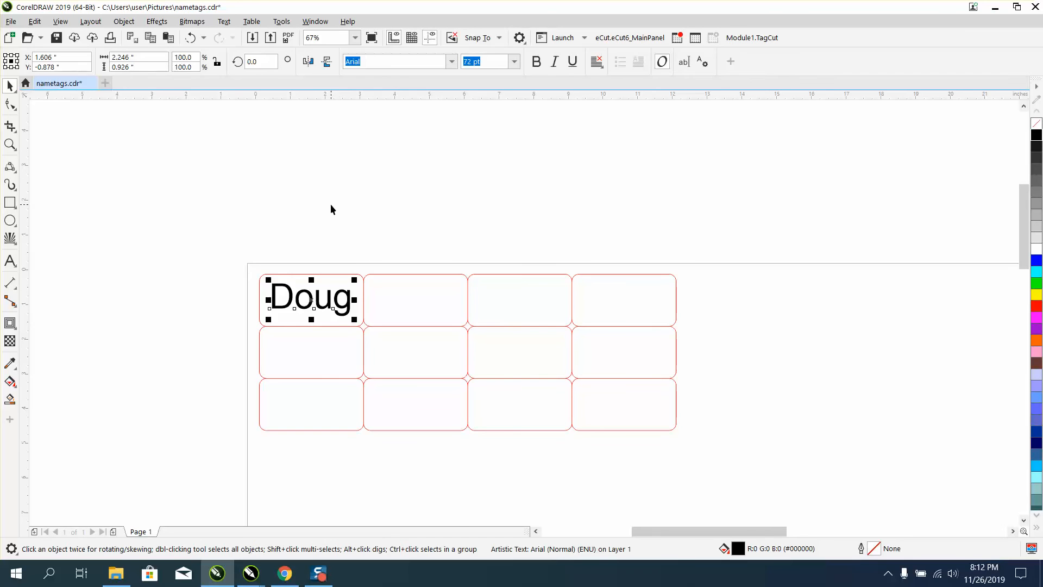
key("Delete")
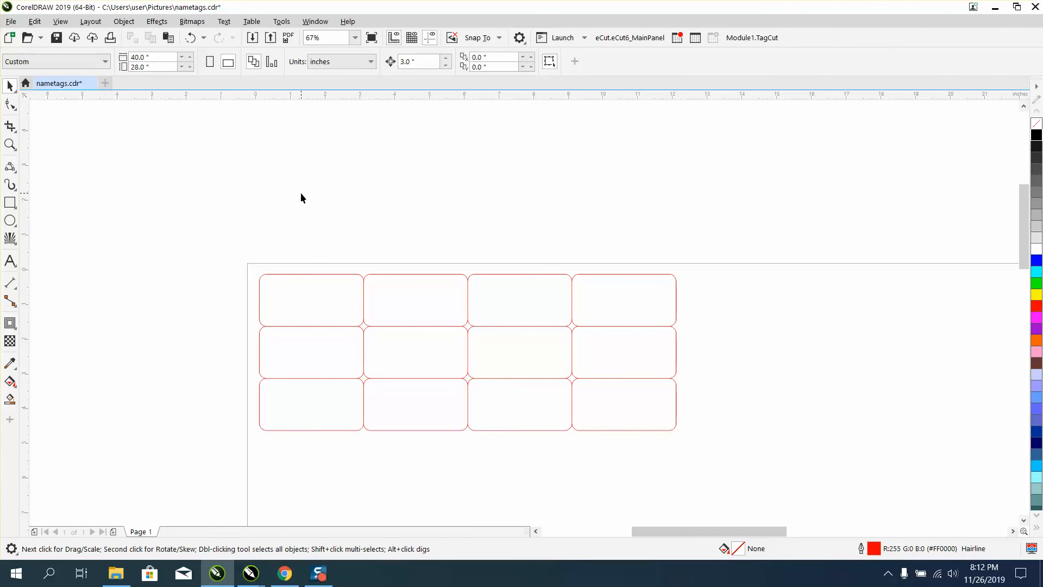
Import nametags.cdr from the Pictures folder and place it on the page below the blank tag grid
scroll(301, 194, "down", 2)
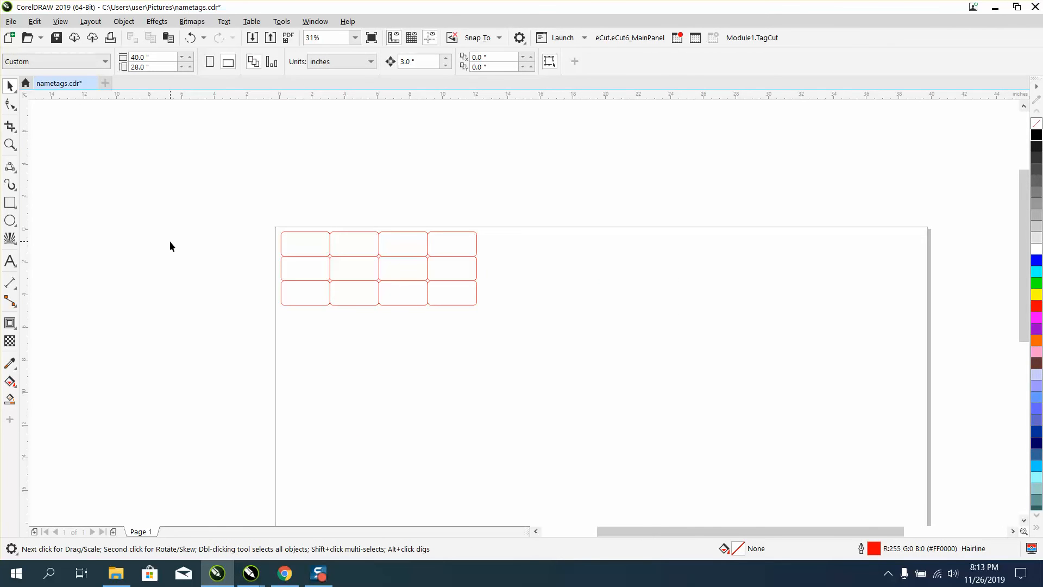
left_click(10, 23)
left_click(54, 232)
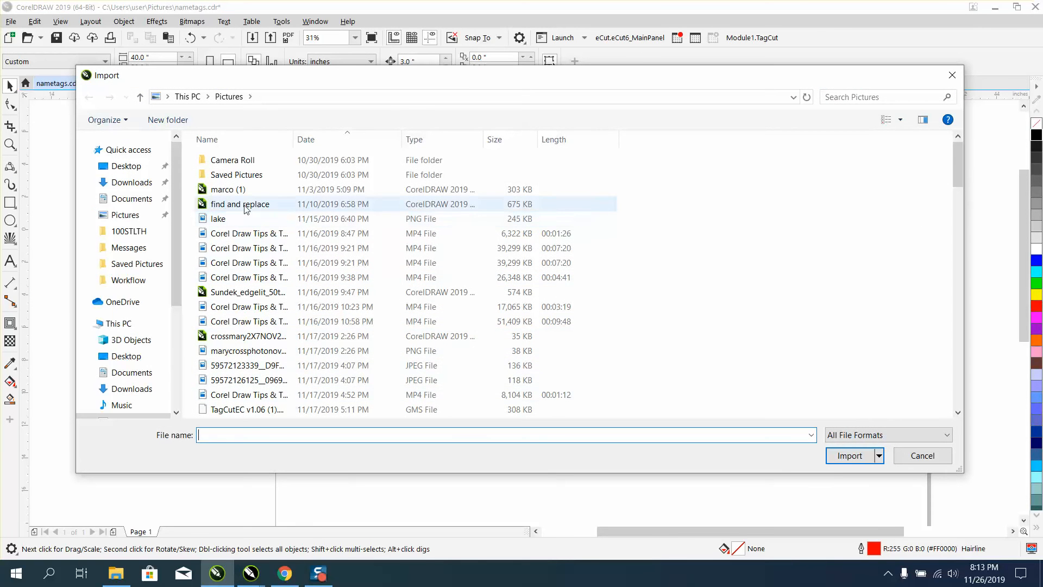
type("NA")
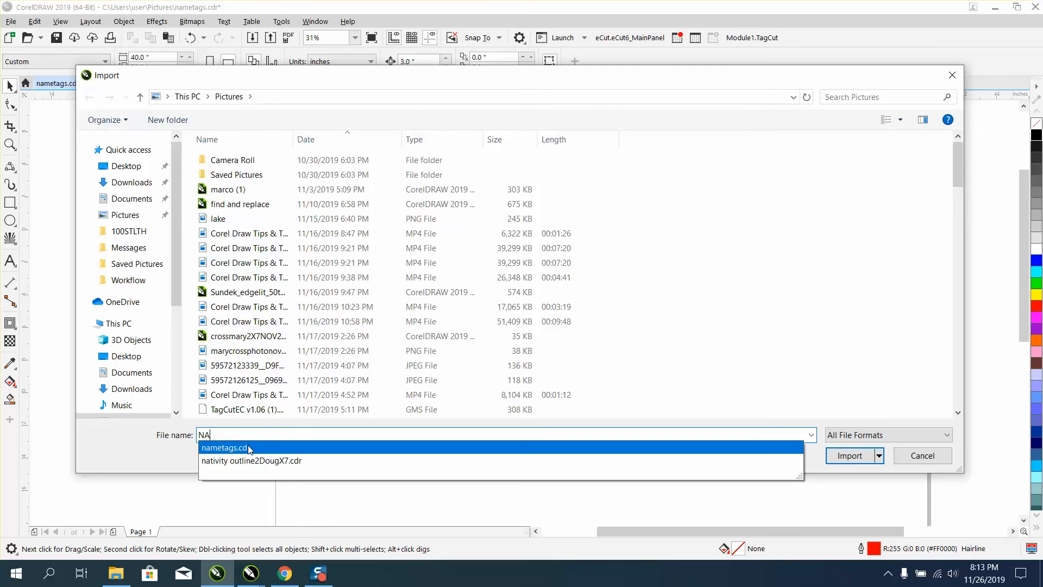
left_click(296, 447)
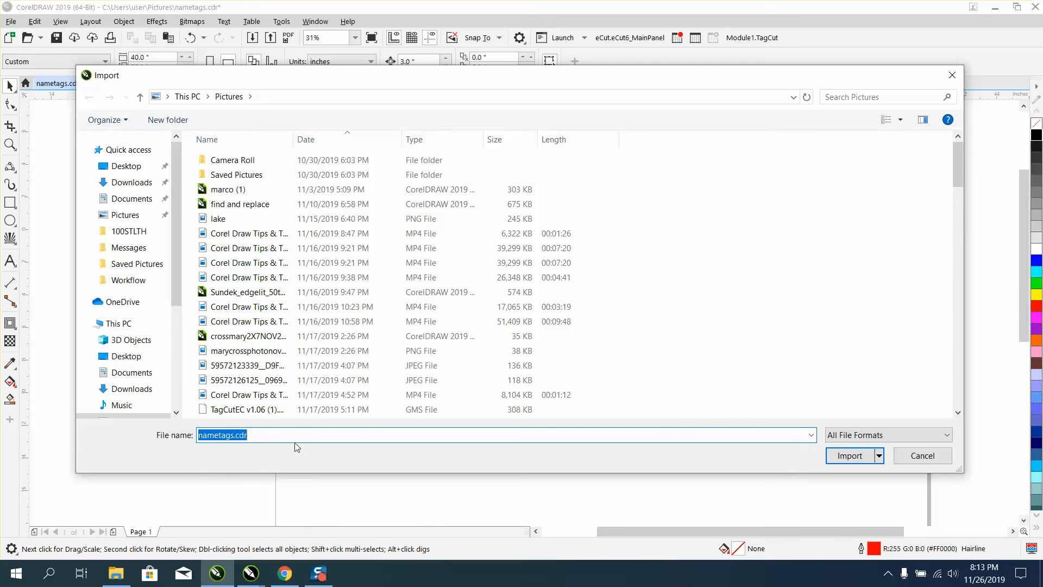
left_click(845, 455)
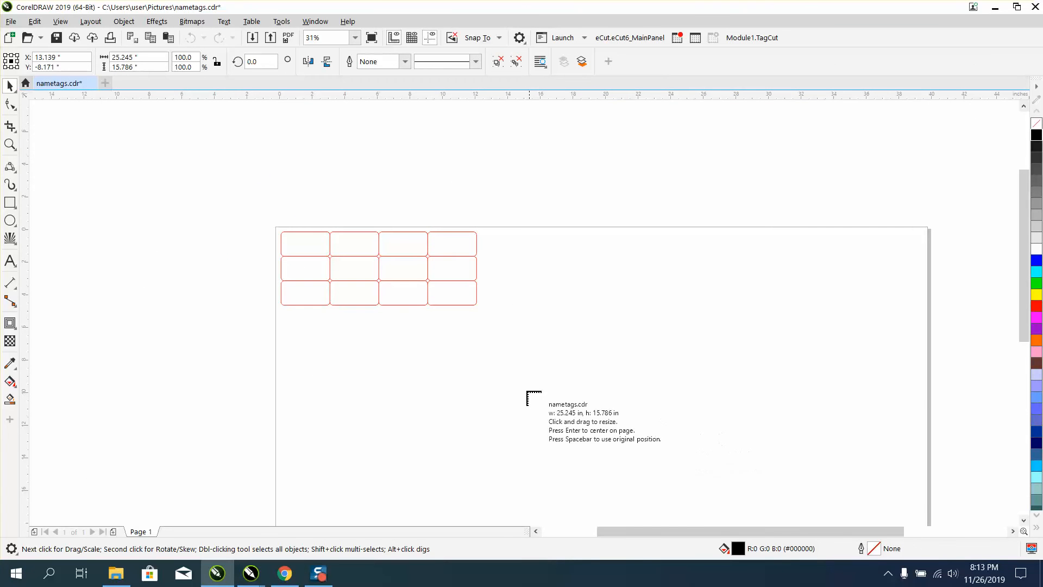
left_click(422, 366)
scroll(424, 344, "down", 2)
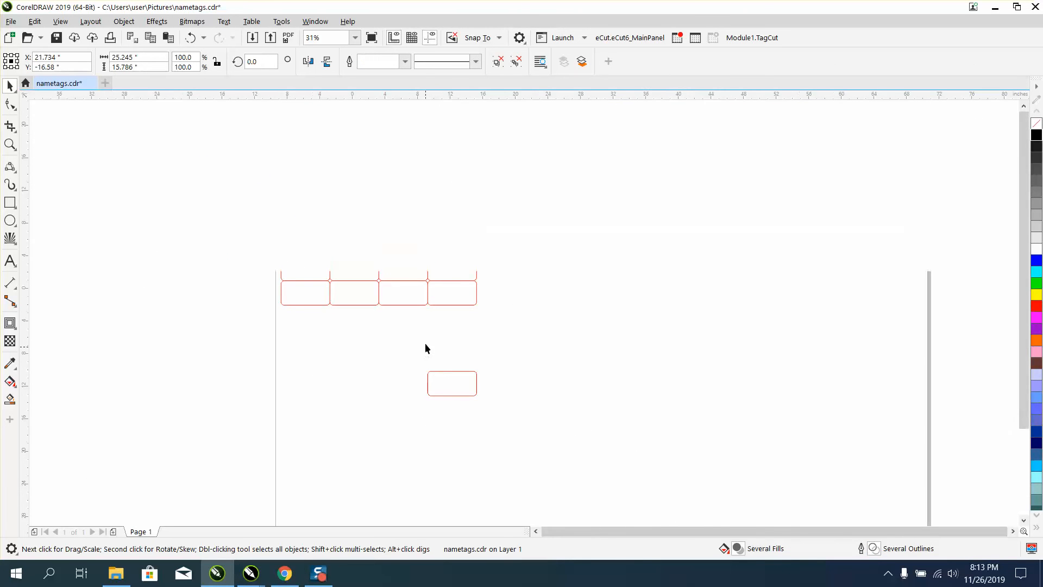
Ungroup the imported artwork and delete its single blank tag, leaving the grid of named tags
left_click(120, 23)
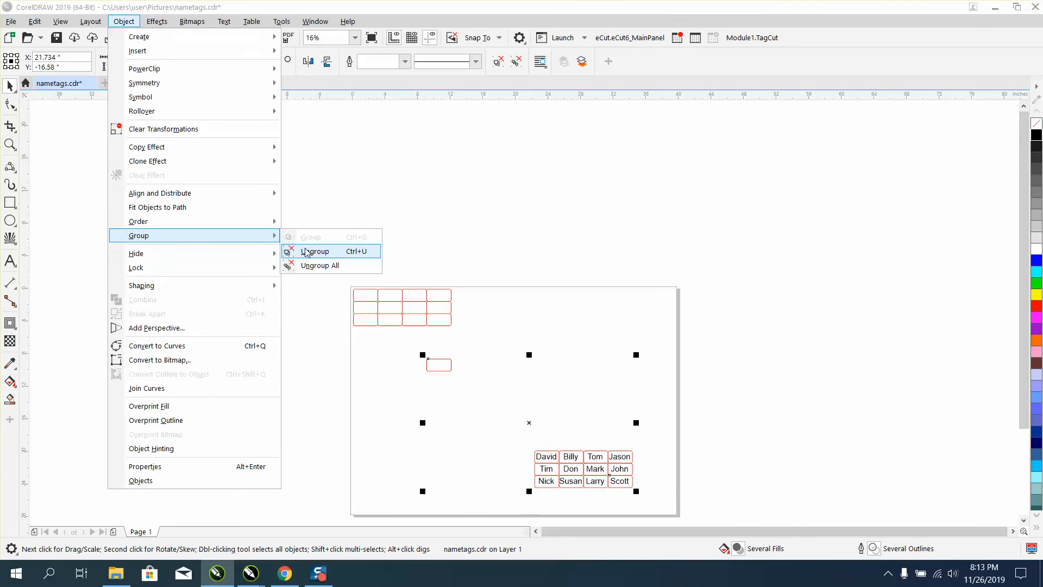
left_click(315, 250)
left_click(426, 358)
left_click_drag(417, 352, 470, 373)
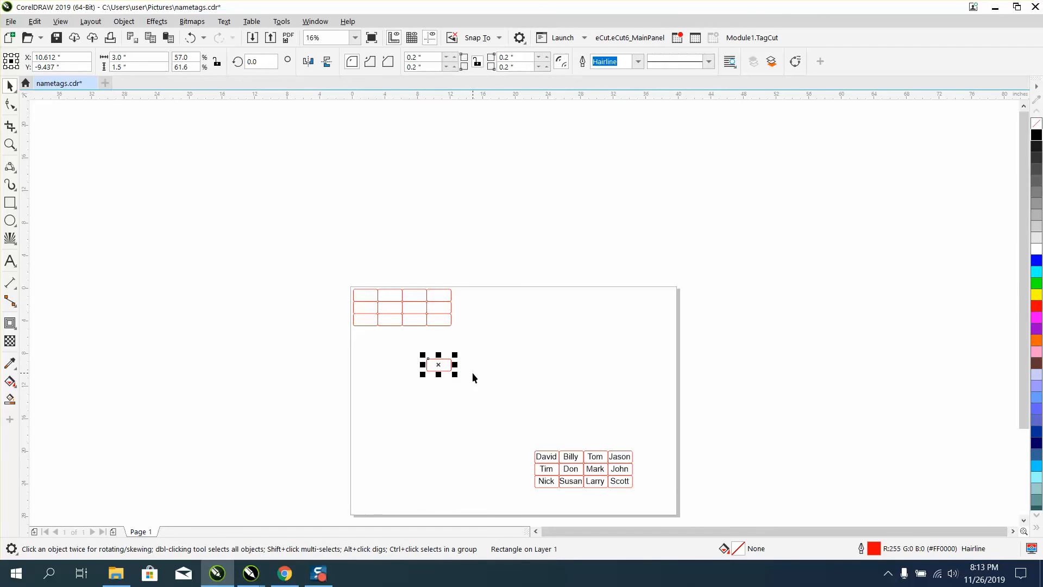
key("Delete")
Center the imported grid of named tags on the page and ungroup its names and outlines
left_click_drag(626, 488, 661, 492)
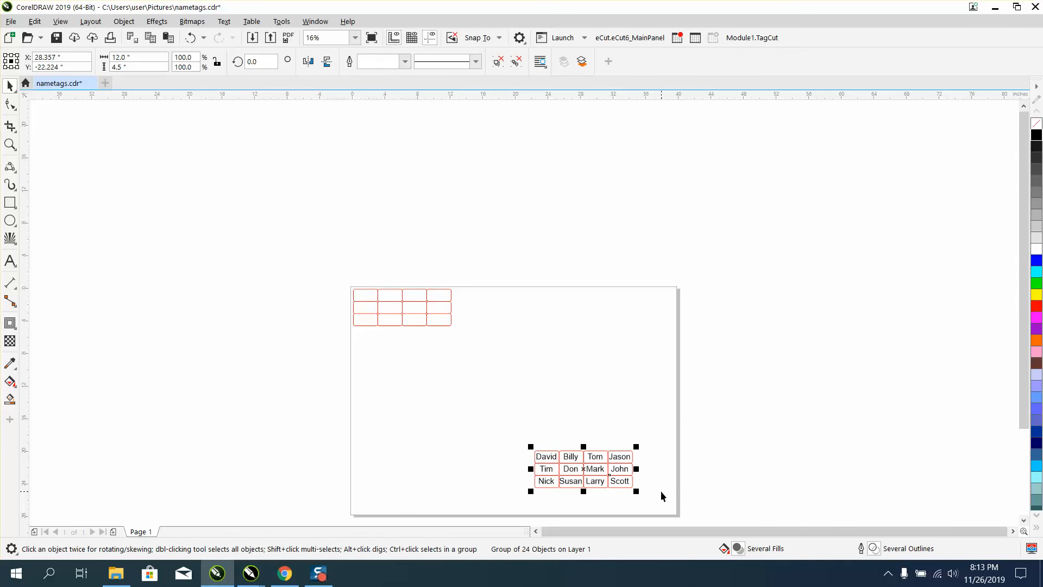
key("p")
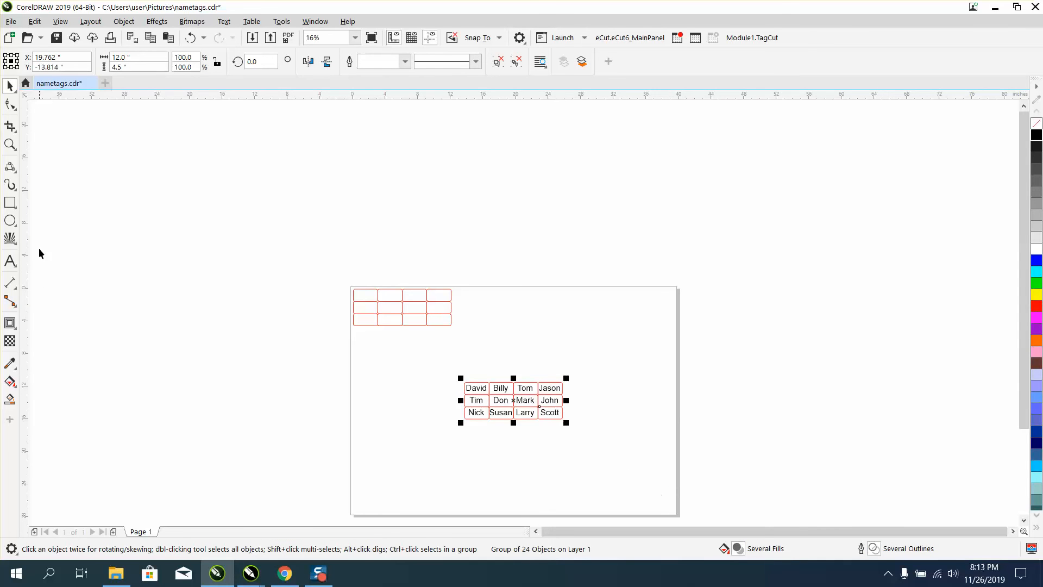
left_click(10, 144)
left_click_drag(375, 349, 644, 455)
key("space")
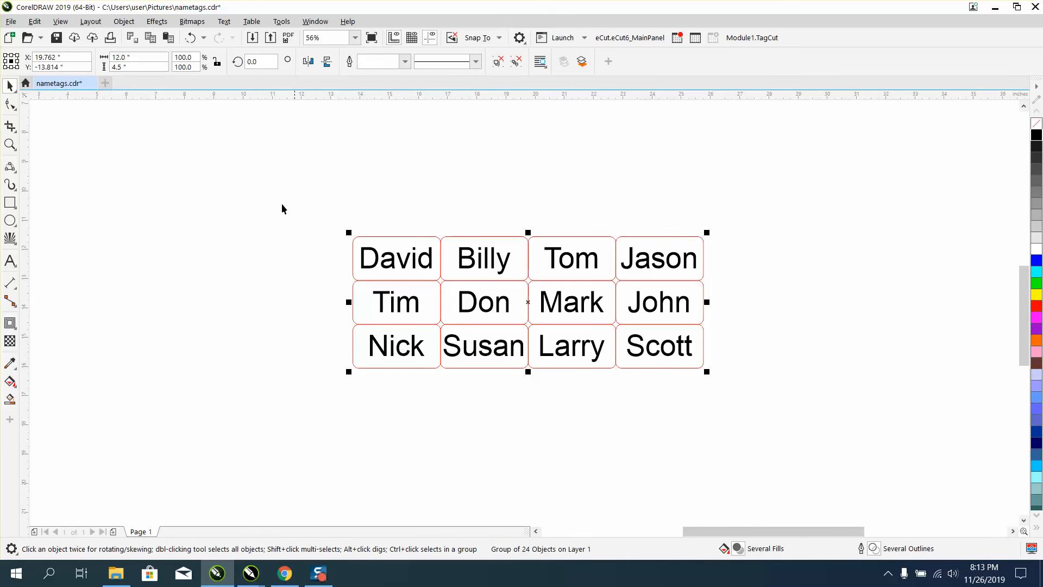
left_click(124, 21)
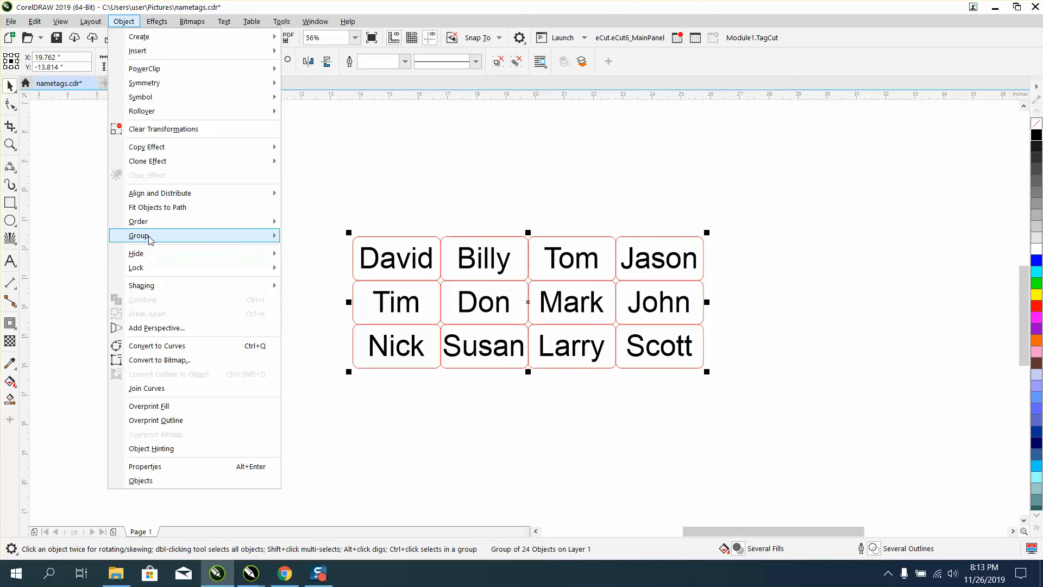
mouse_move(150, 240)
left_click(302, 249)
left_click(303, 251)
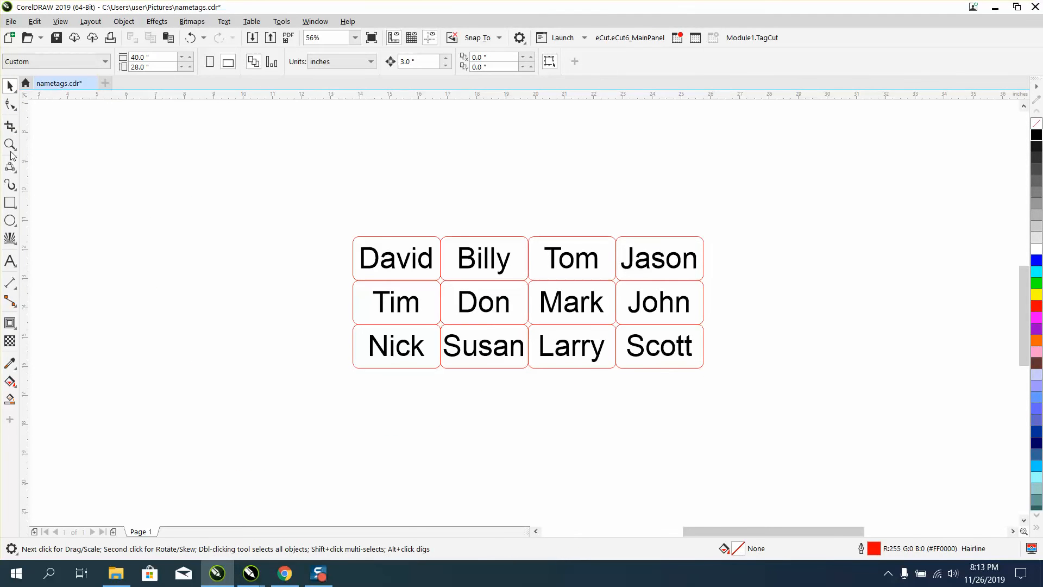
left_click(13, 170)
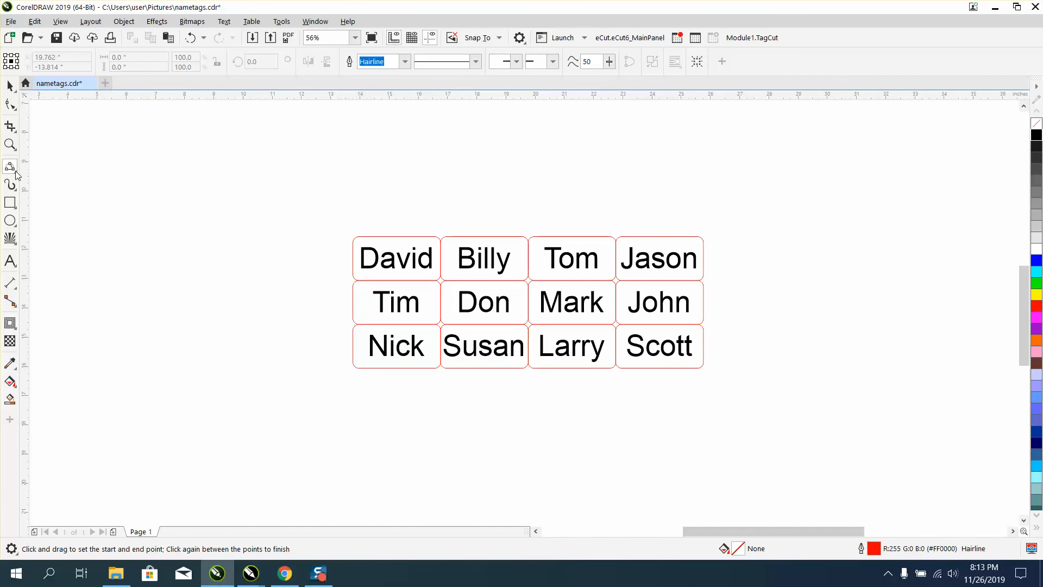
key("space")
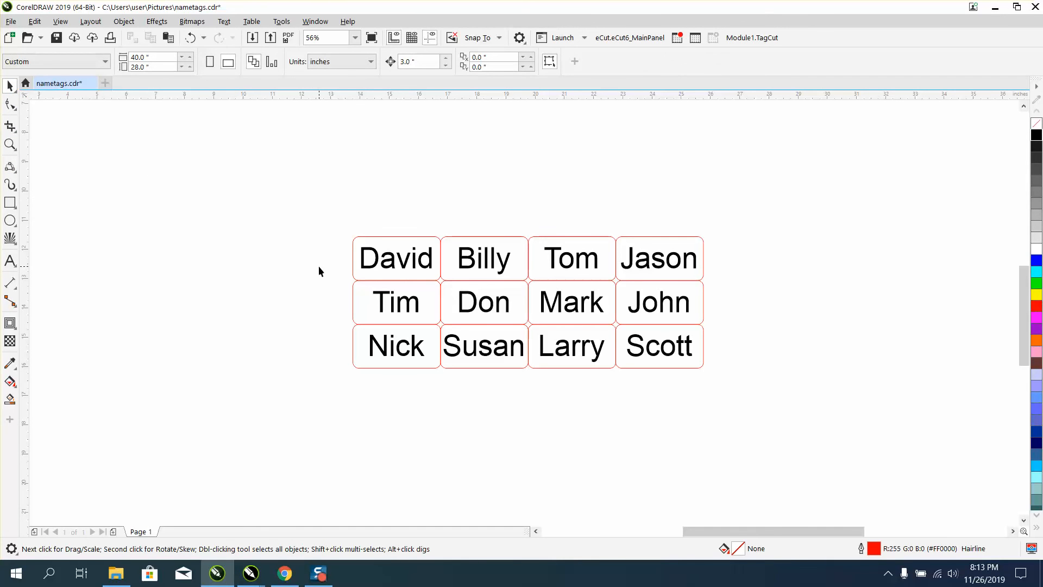
Try to delete the red outlines of the imported named tags, and undo both deletions
left_click_drag(321, 272, 323, 275)
left_click_drag(507, 284, 712, 284)
left_click(712, 283)
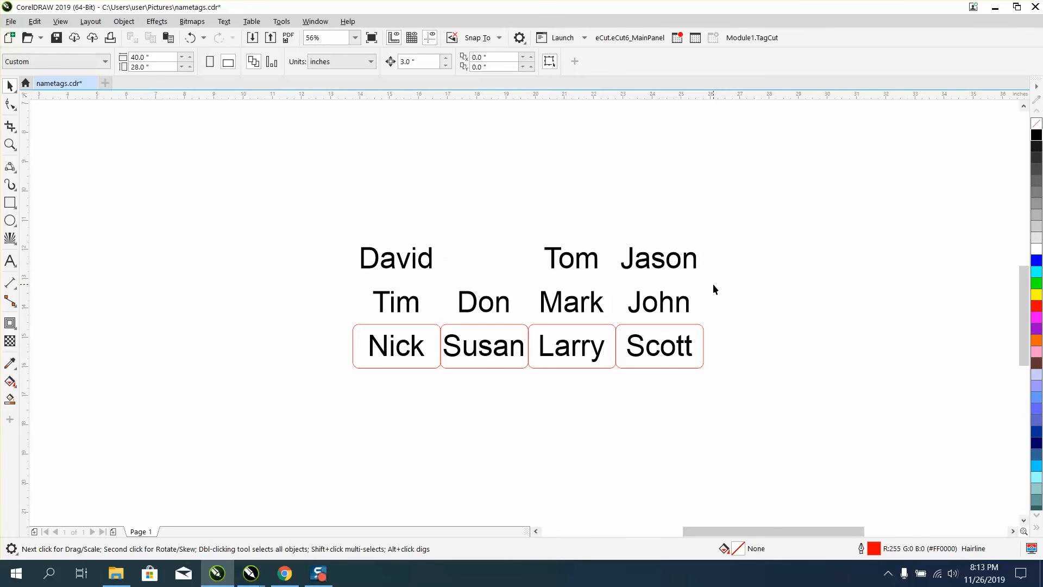
left_click_drag(331, 321, 707, 330)
key("Delete")
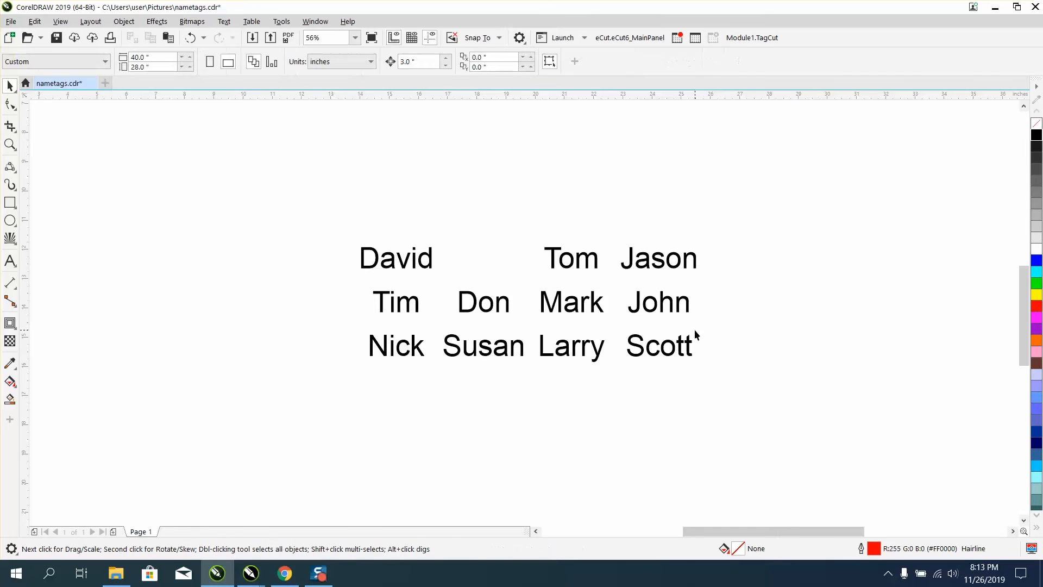
left_click(191, 38)
left_click(190, 38)
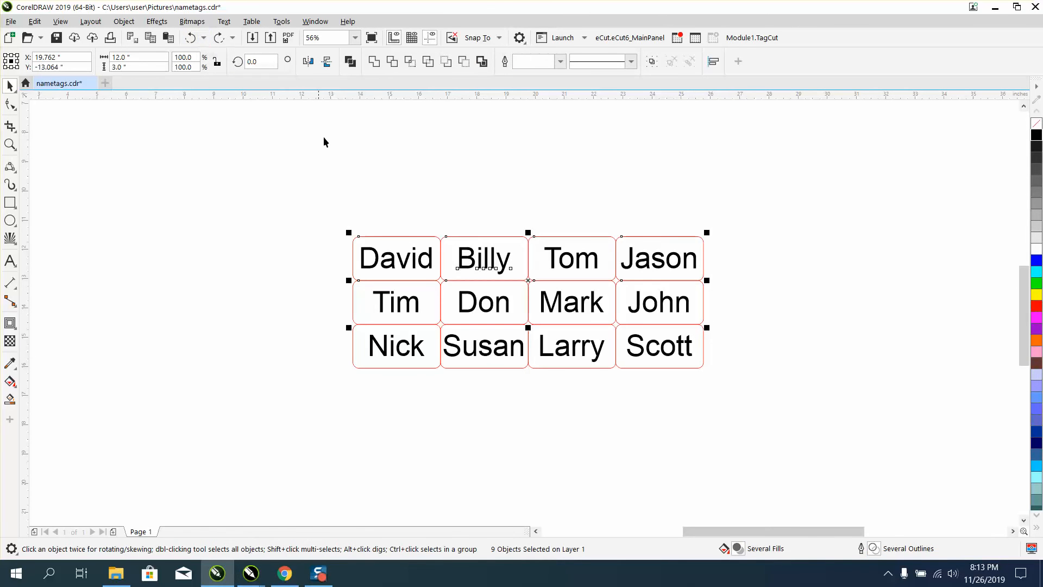
Delete the red outlines of all three rows of imported tags, keeping all twelve names
left_click(507, 213)
left_click(502, 259)
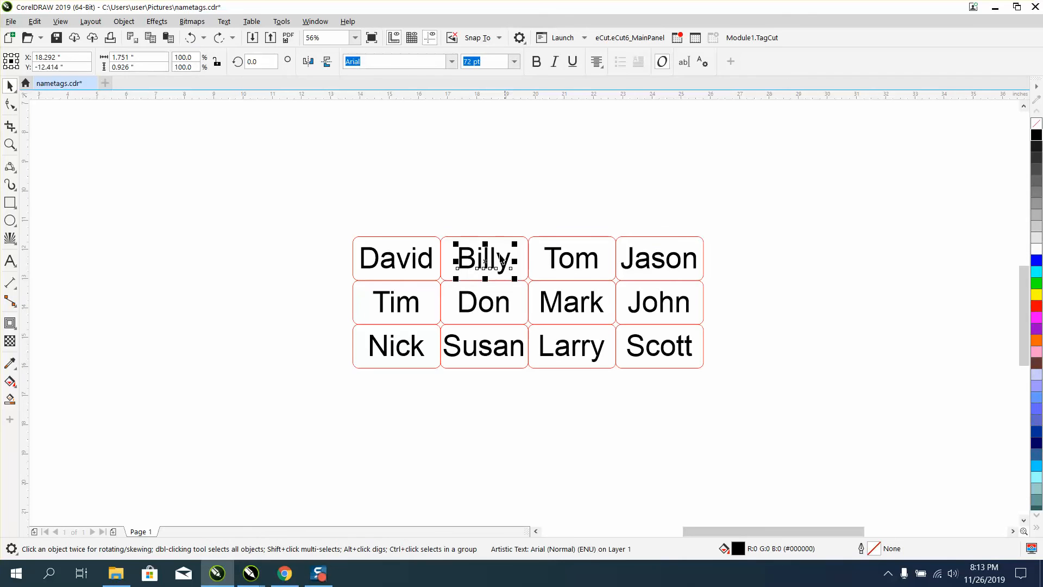
left_click(387, 216)
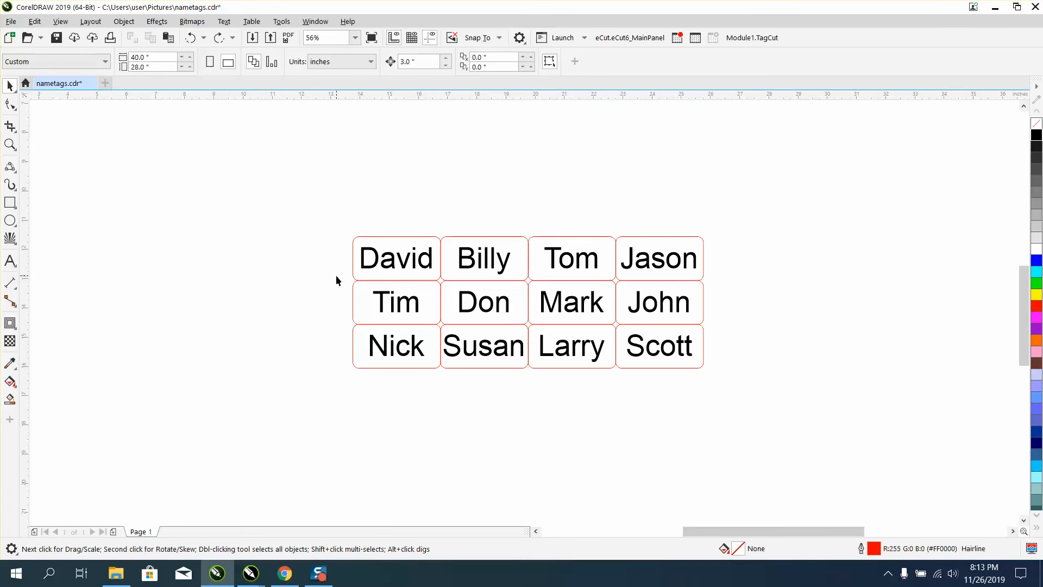
left_click_drag(383, 283, 701, 286)
key("Delete")
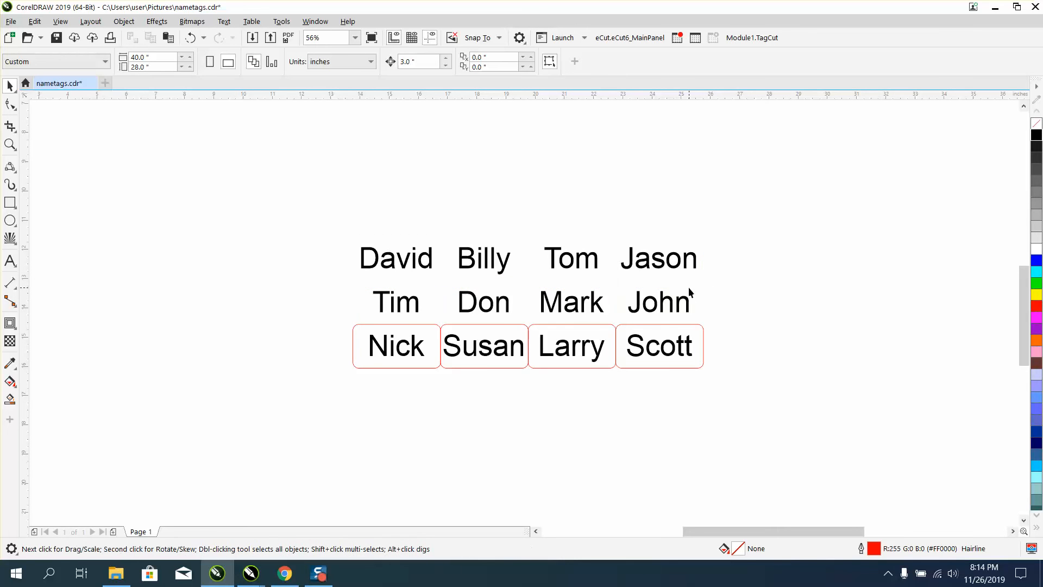
left_click_drag(403, 330, 715, 330)
key("Delete")
Group the twelve names and move the group 6 inches up the page
scroll(451, 290, "down", 4)
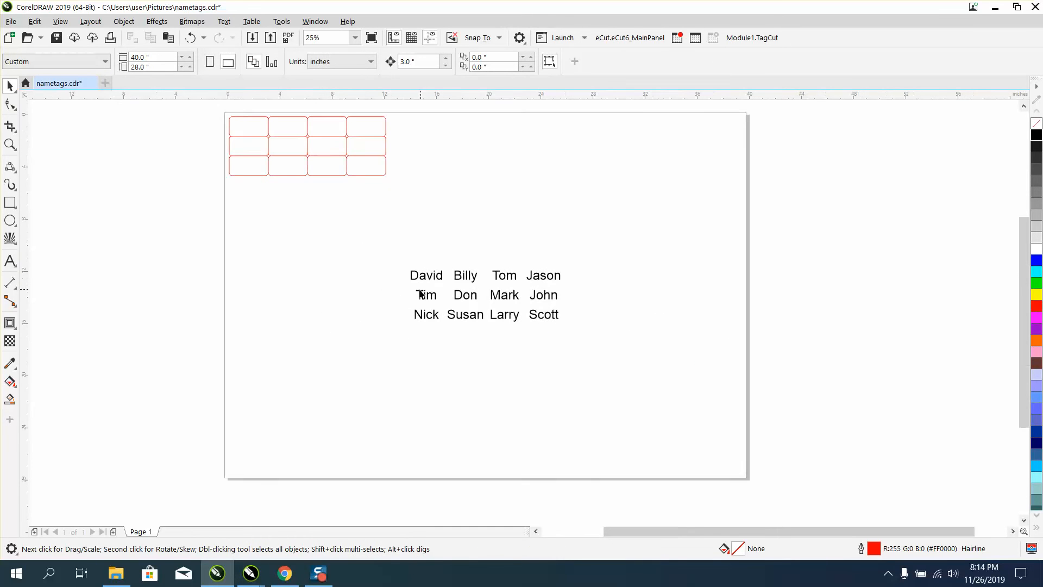
left_click_drag(403, 255, 604, 350)
key("ctrl+g")
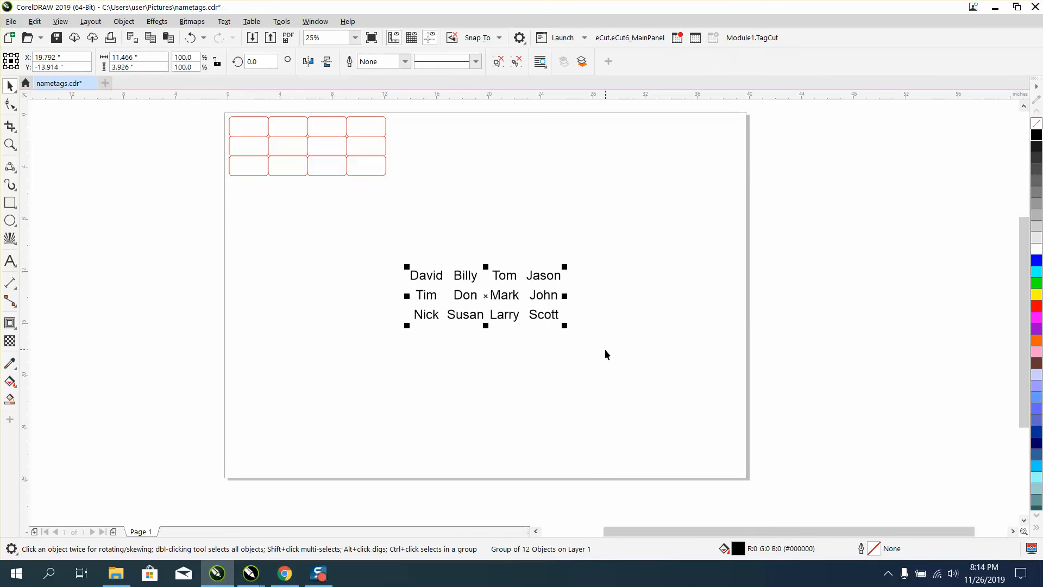
key("Up")
key("Up")
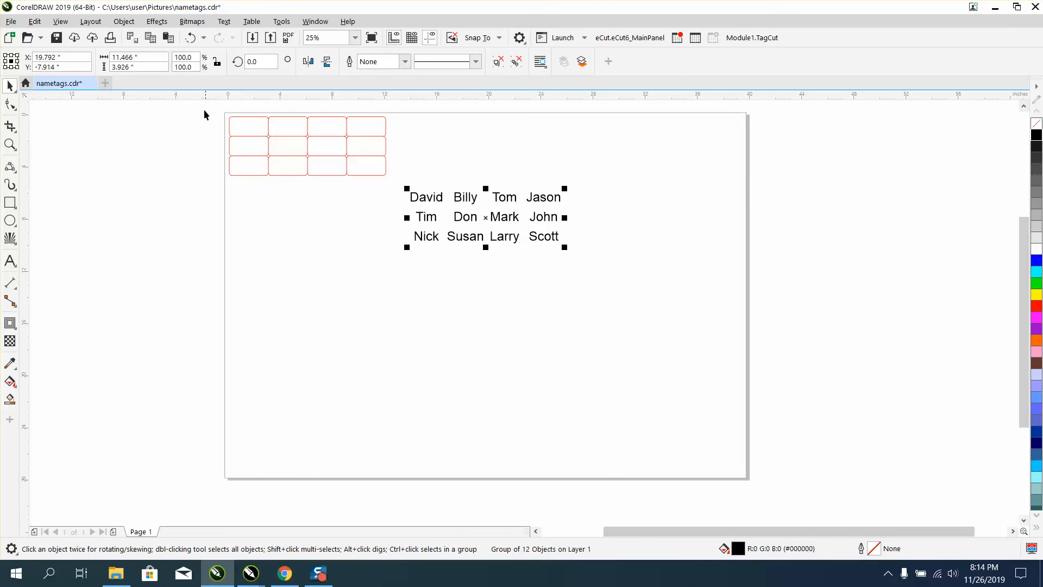
Center the blank tag grid on the page and move the name group 6 inches down onto it
left_click_drag(204, 105, 557, 258)
key("p")
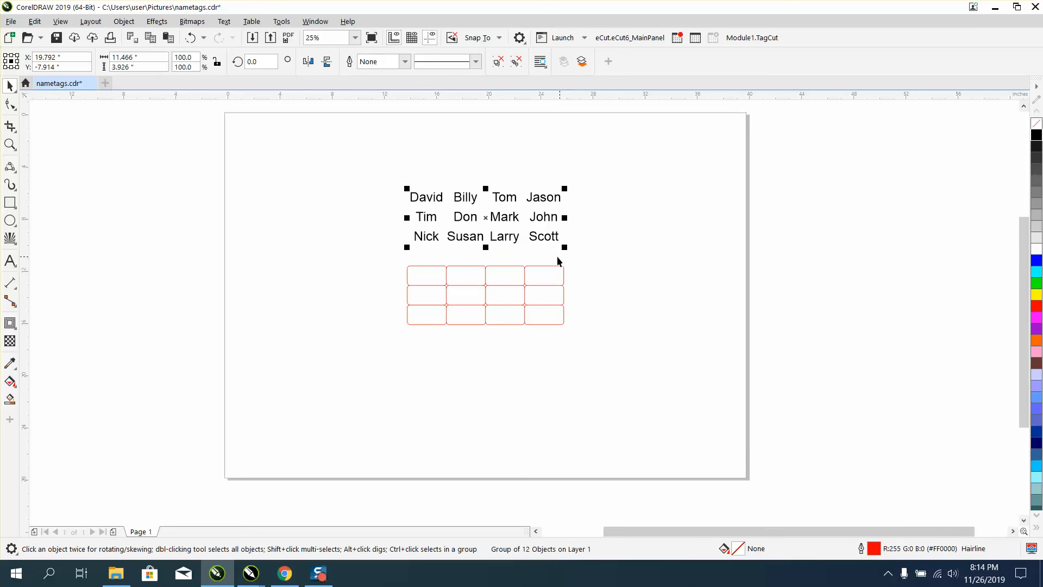
key("Down")
key("Down")
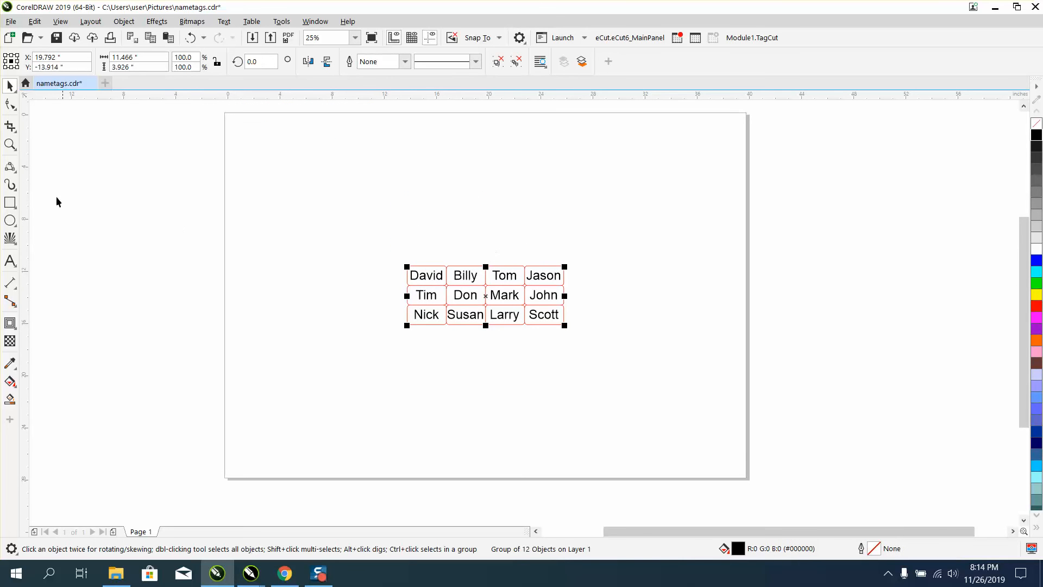
Examine how the twelve names sit inside the outlines of the tag grid
left_click(10, 144)
left_click_drag(379, 269, 741, 389)
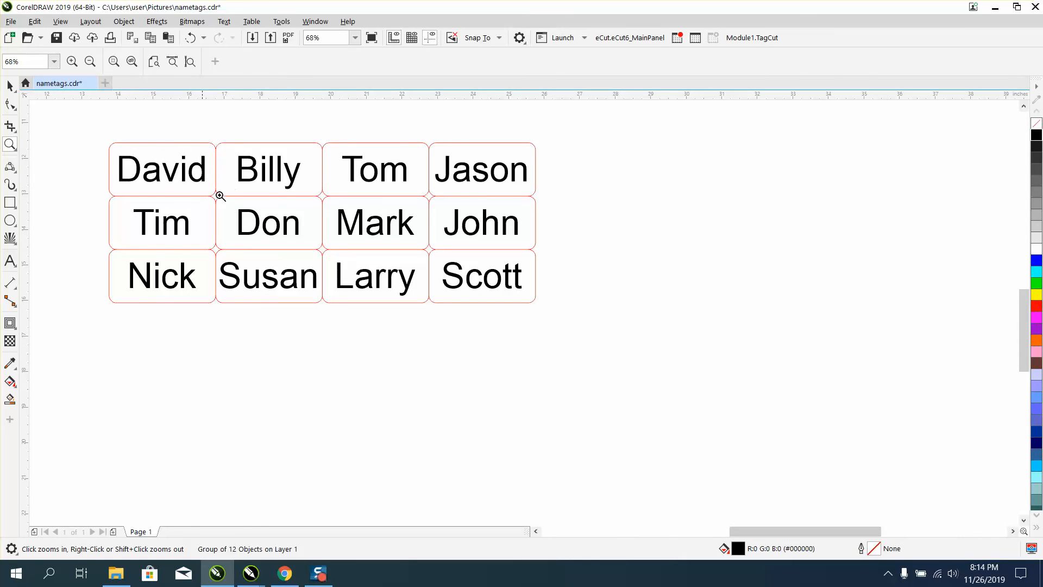
left_click(9, 86)
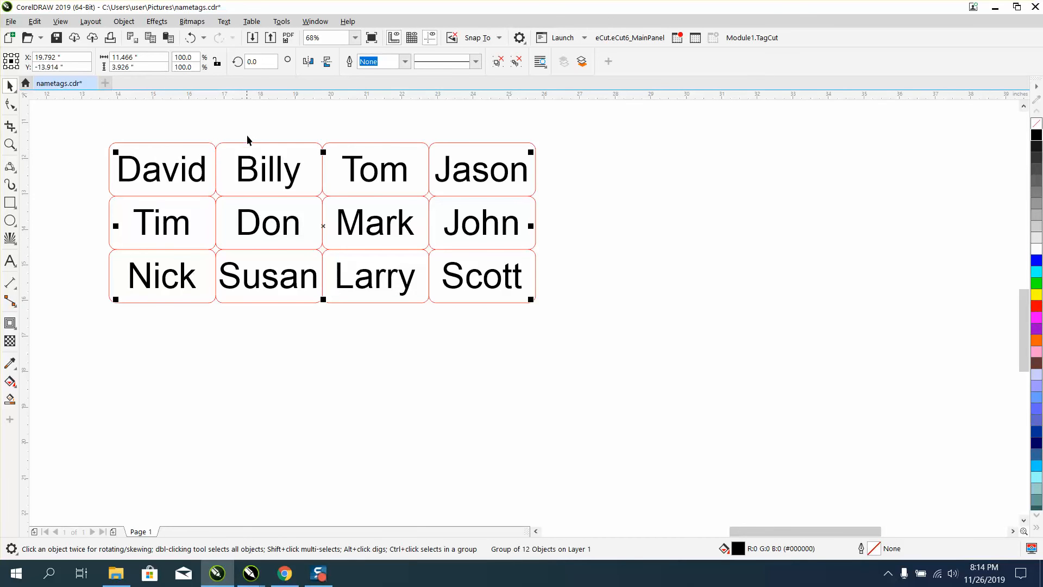
scroll(249, 139, "down", 4)
left_click(10, 144)
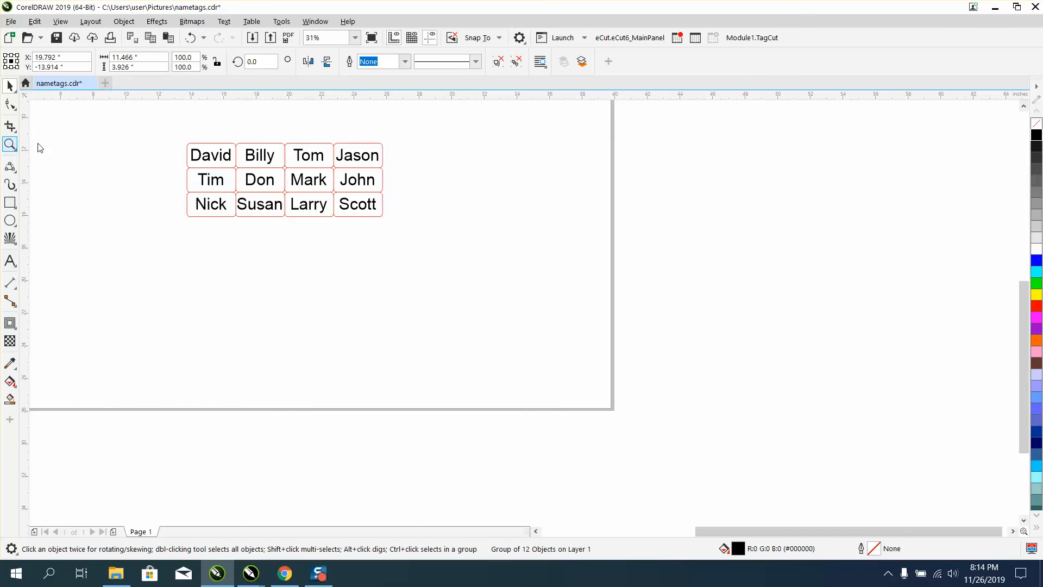
left_click_drag(167, 135, 430, 251)
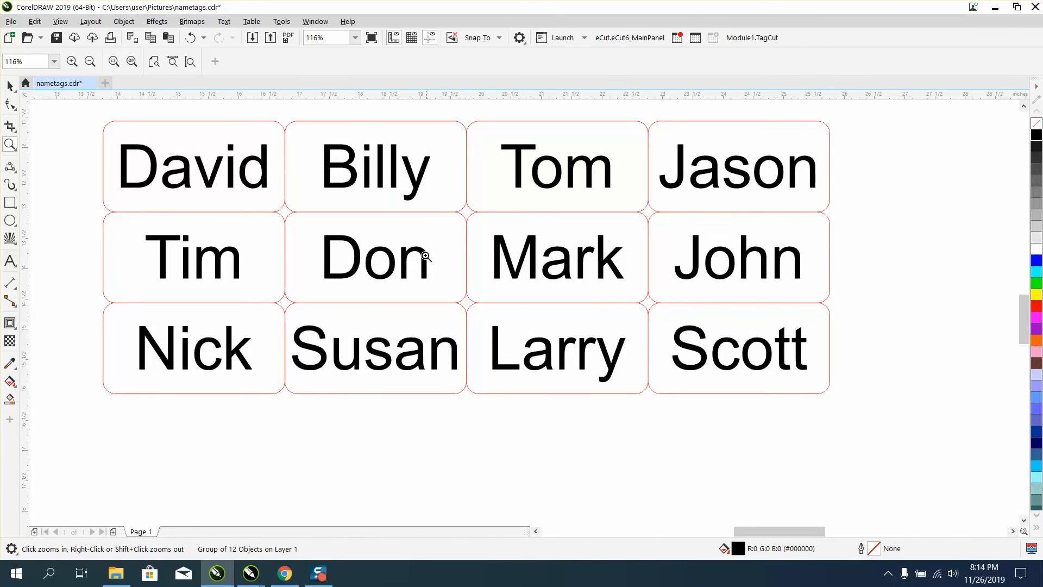